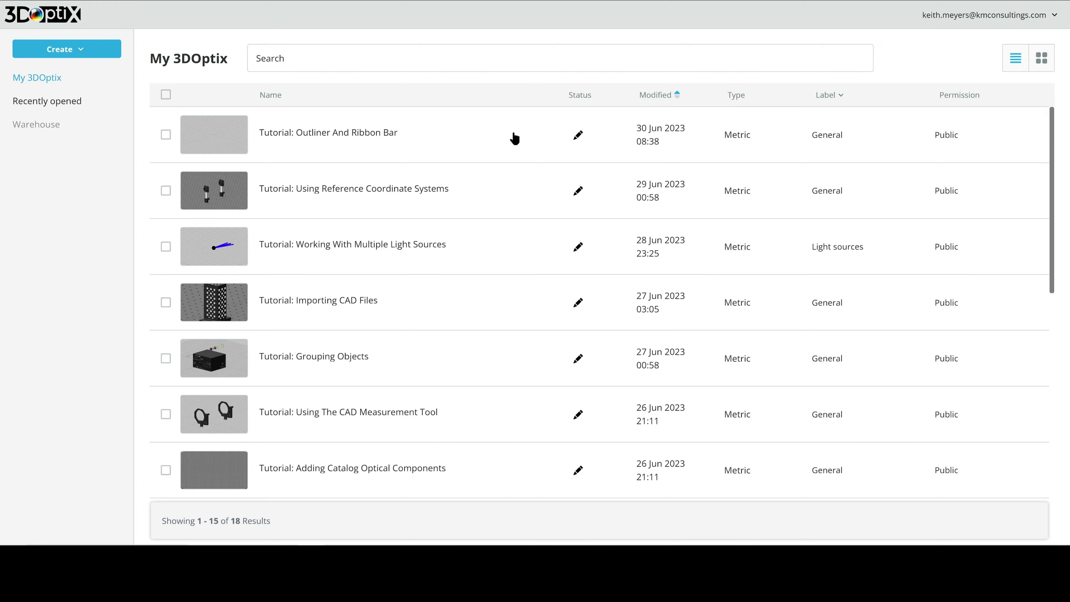
# Open the "Tutorial: Outliner And Ribbon Bar" setup and expand the side pane to its widest layout
pyautogui.click(482, 134)
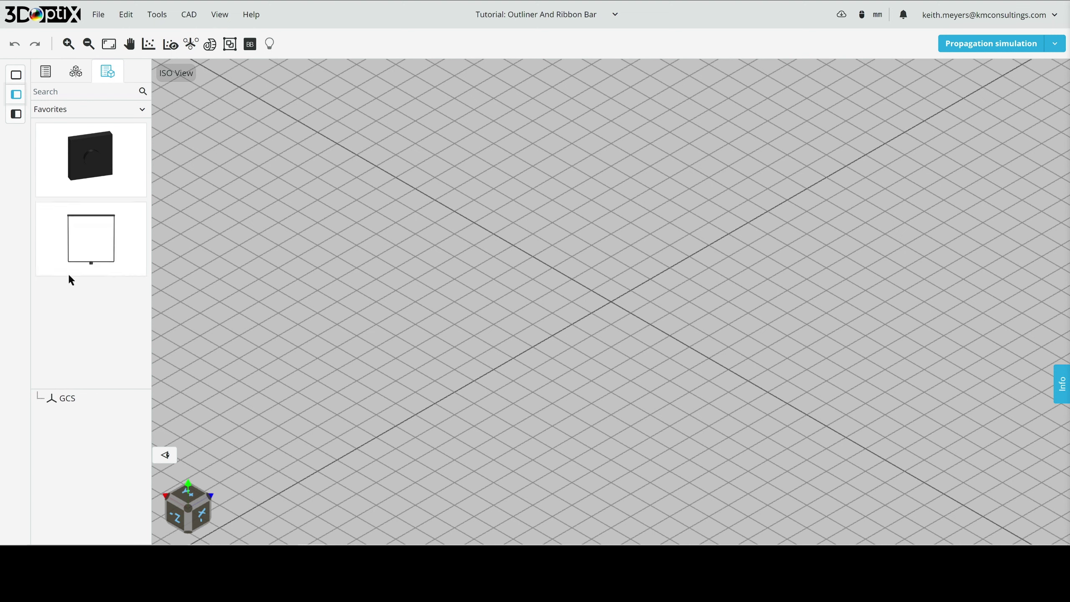
pyautogui.click(16, 76)
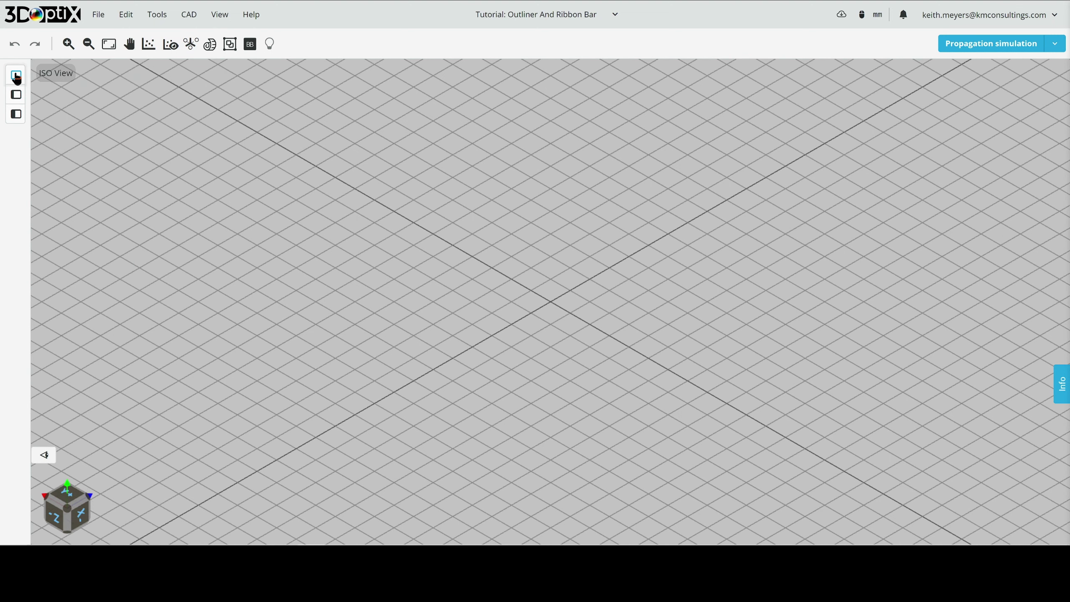
pyautogui.click(16, 113)
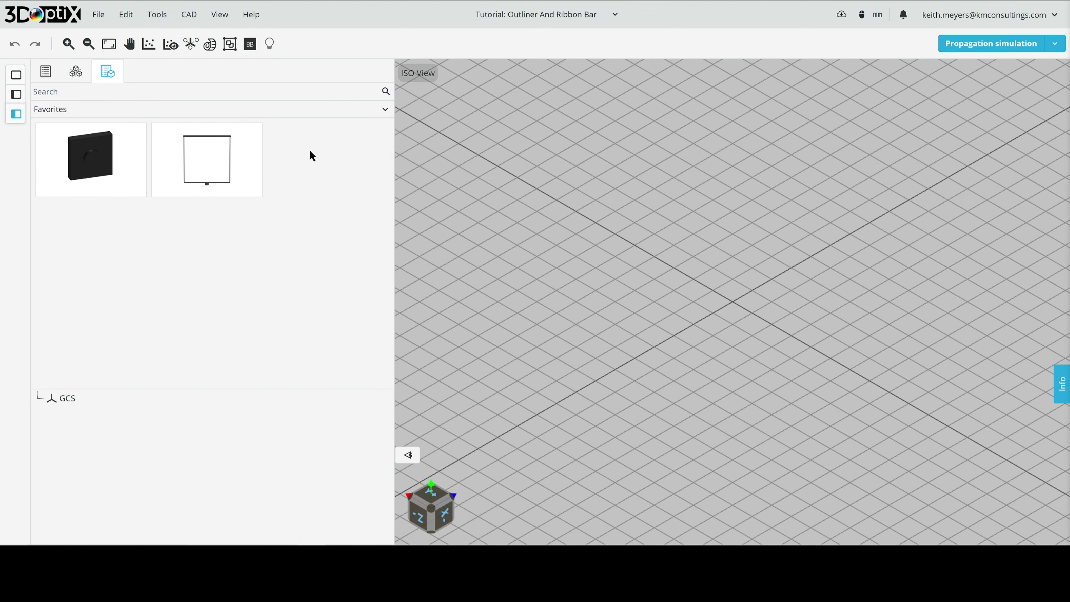
# Show only the catalog and place a user-defined light source and a rectangular detector from Favorites near the grid origin
pyautogui.click(46, 76)
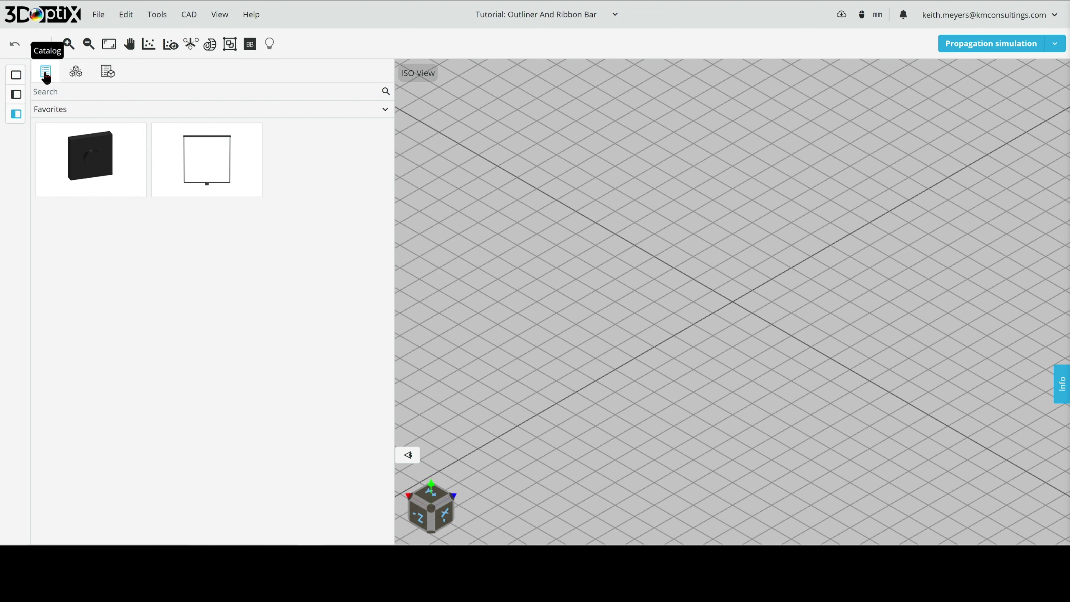
pyautogui.click(85, 90)
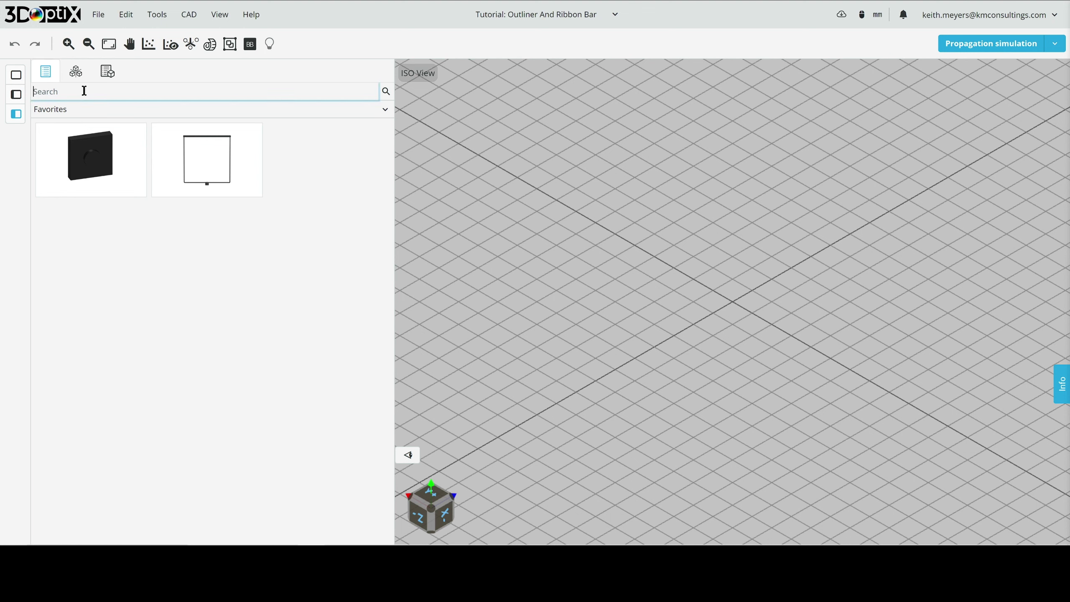
pyautogui.click(110, 114)
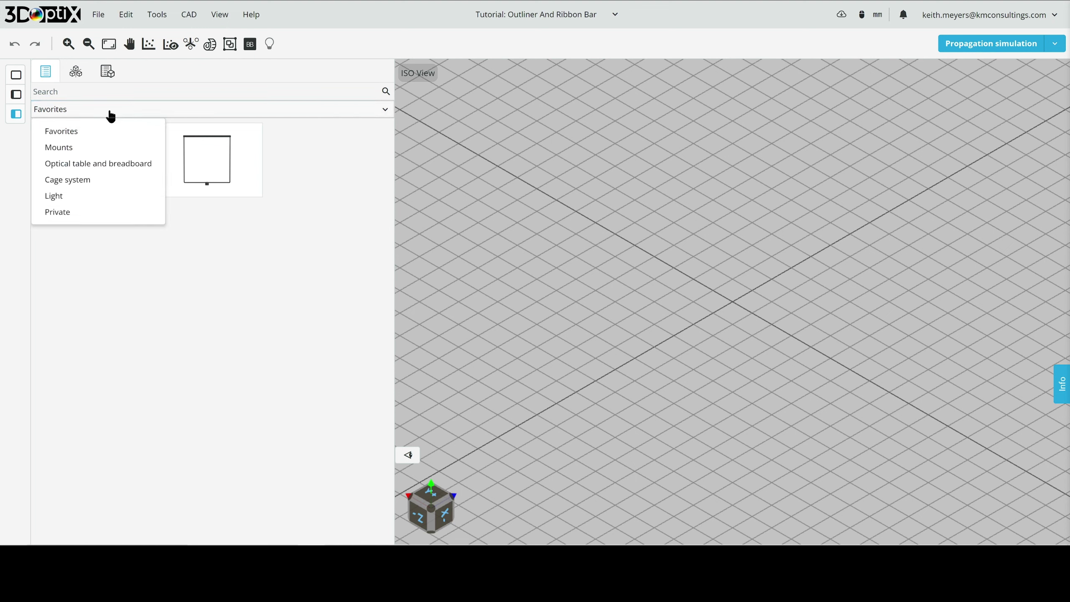
pyautogui.click(110, 114)
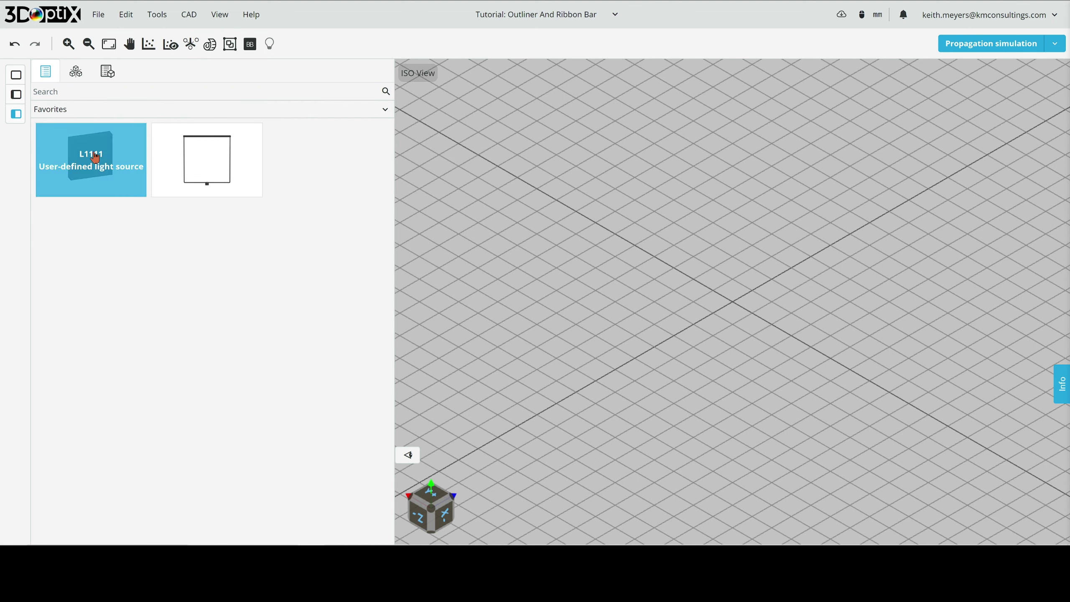
pyautogui.moveTo(95, 156); pyautogui.dragTo(713, 268)
pyautogui.moveTo(206, 162); pyautogui.dragTo(757, 284)
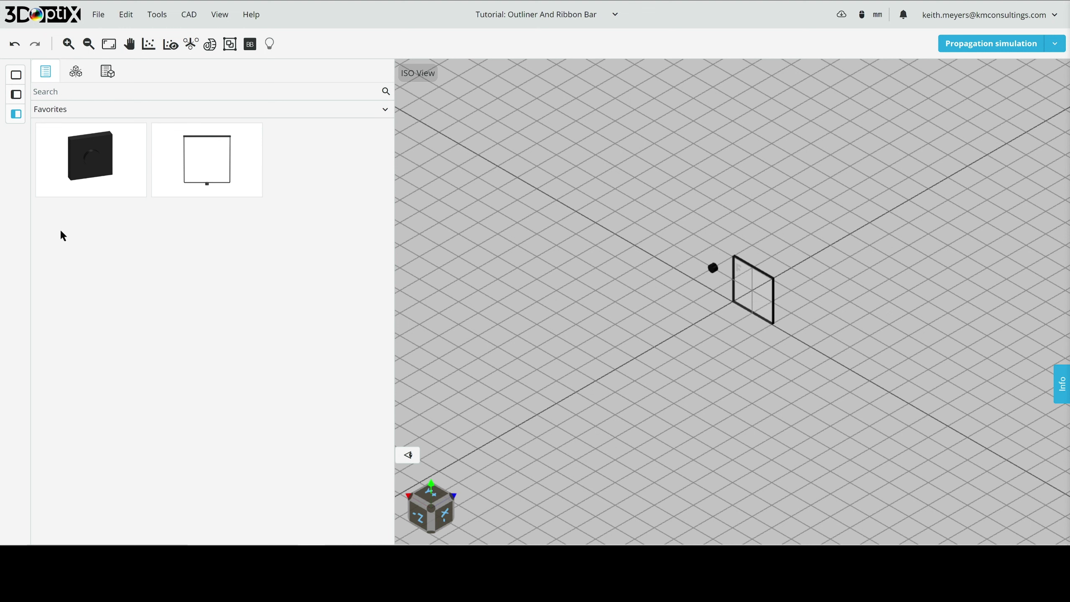
# Show only the object tree, expand rectangular detector D1, and examine the commands offered for it in the tree and the 3D view
pyautogui.click(80, 77)
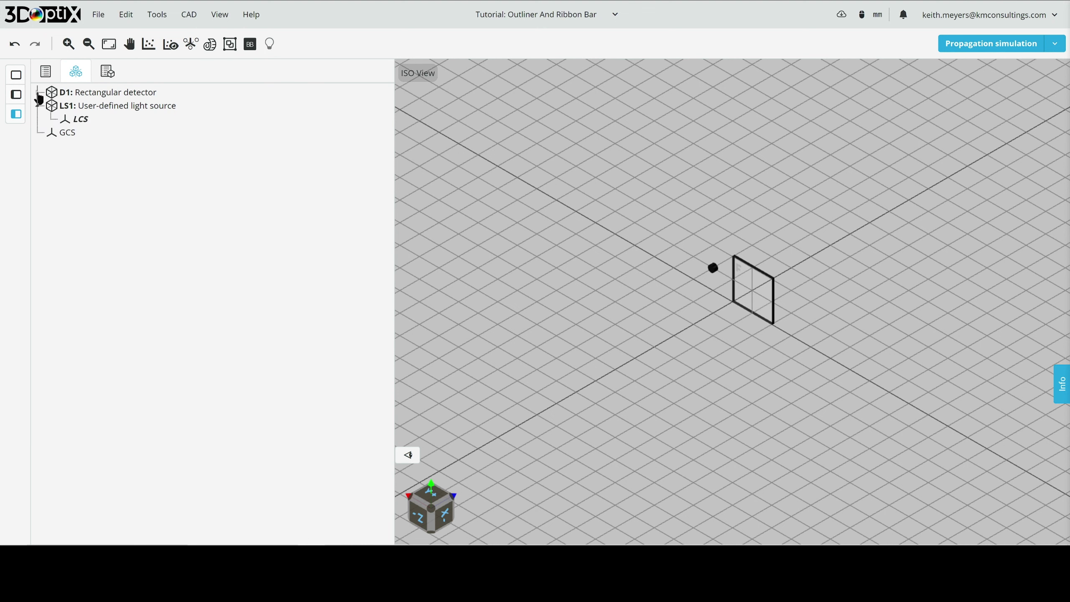
pyautogui.click(38, 93)
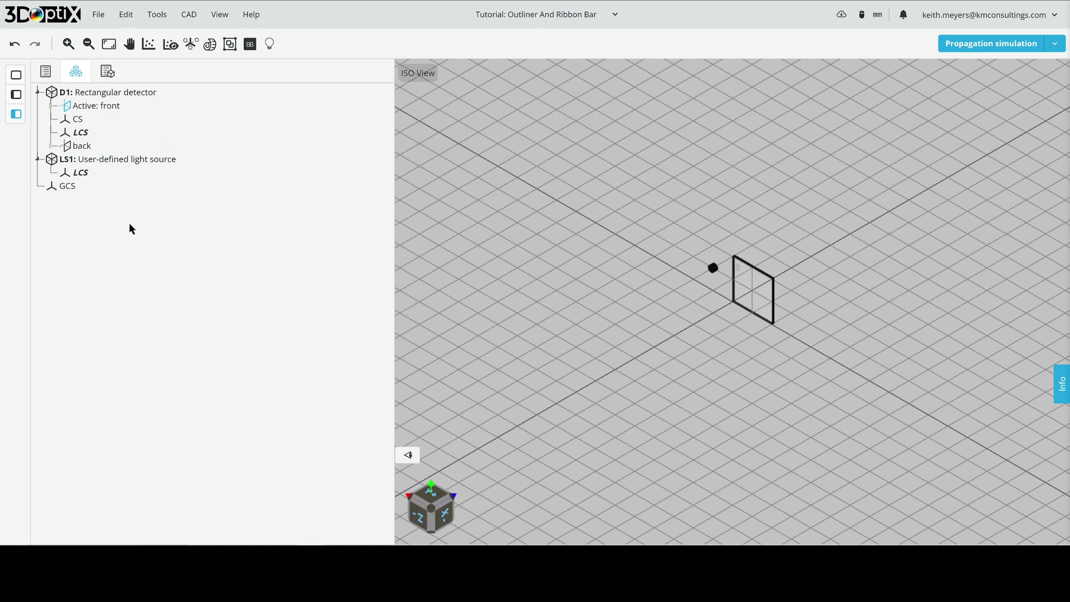
pyautogui.rightClick(97, 100)
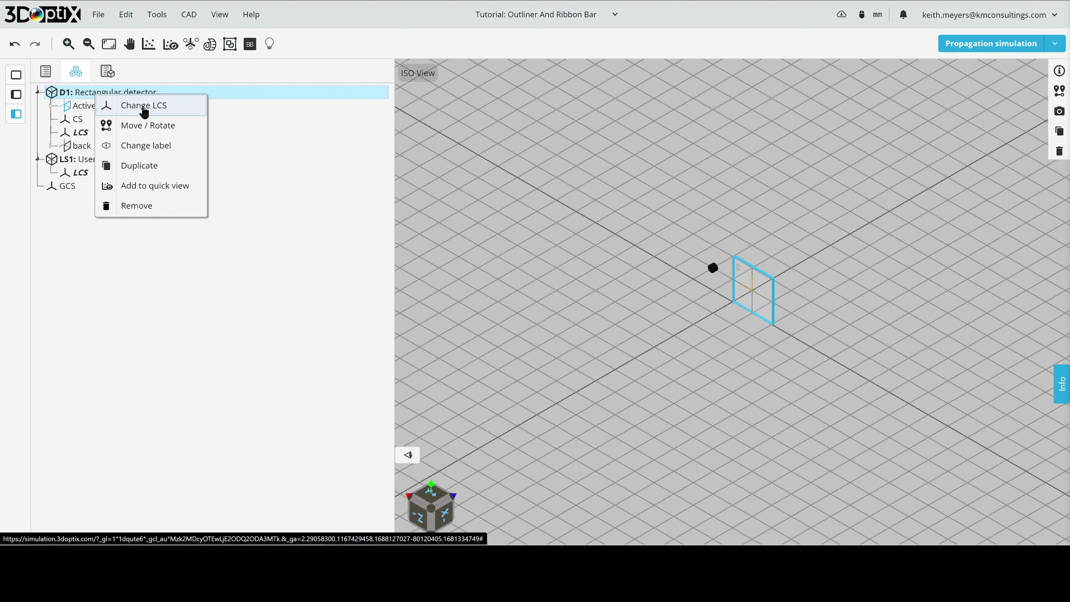
pyautogui.click(710, 307)
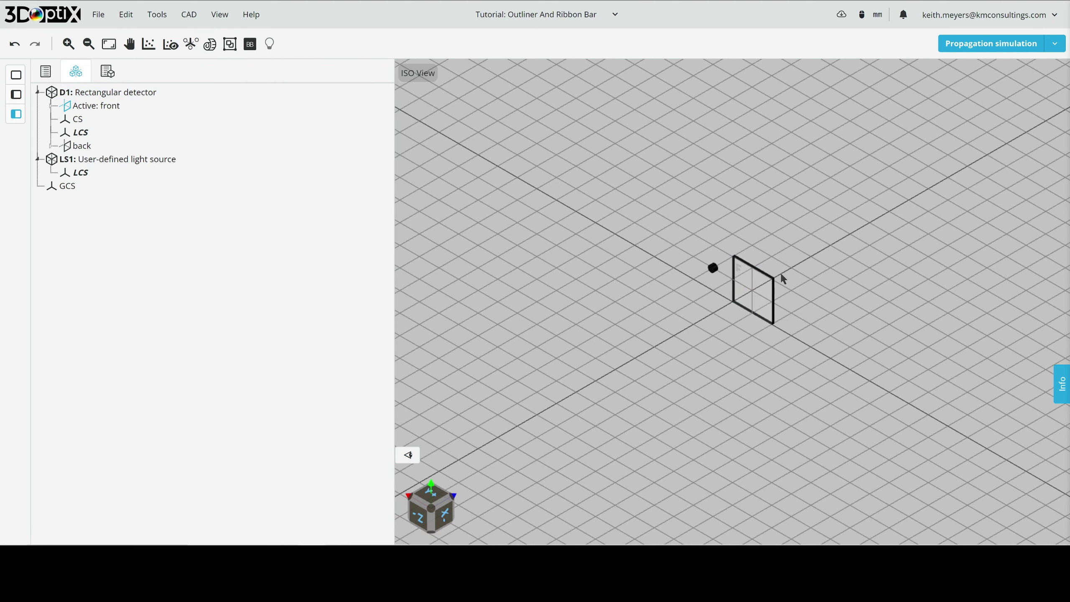
pyautogui.click(758, 282)
pyautogui.rightClick(758, 282)
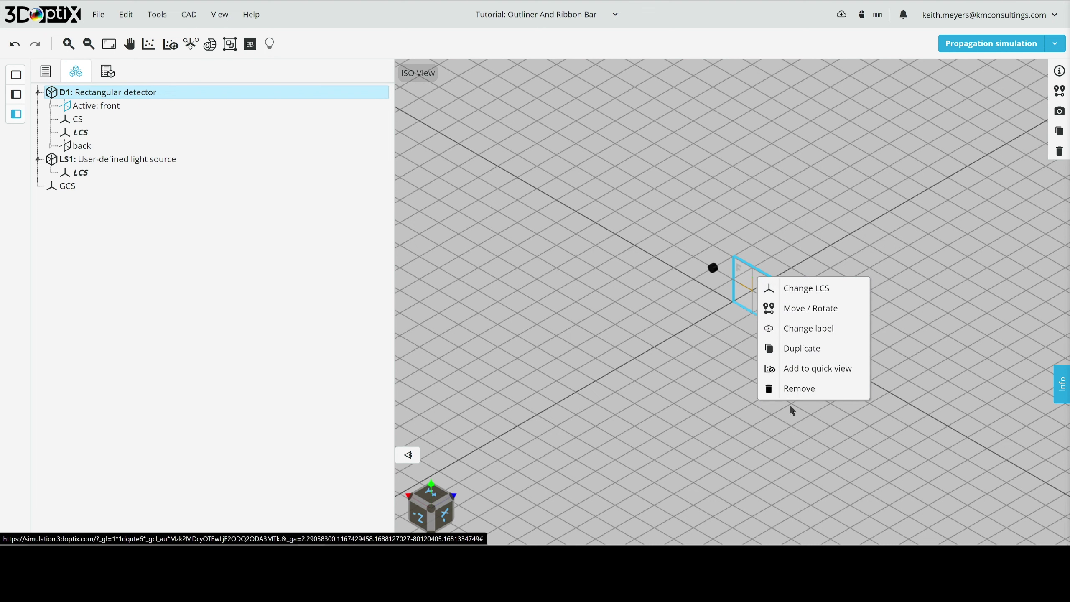
pyautogui.click(247, 192)
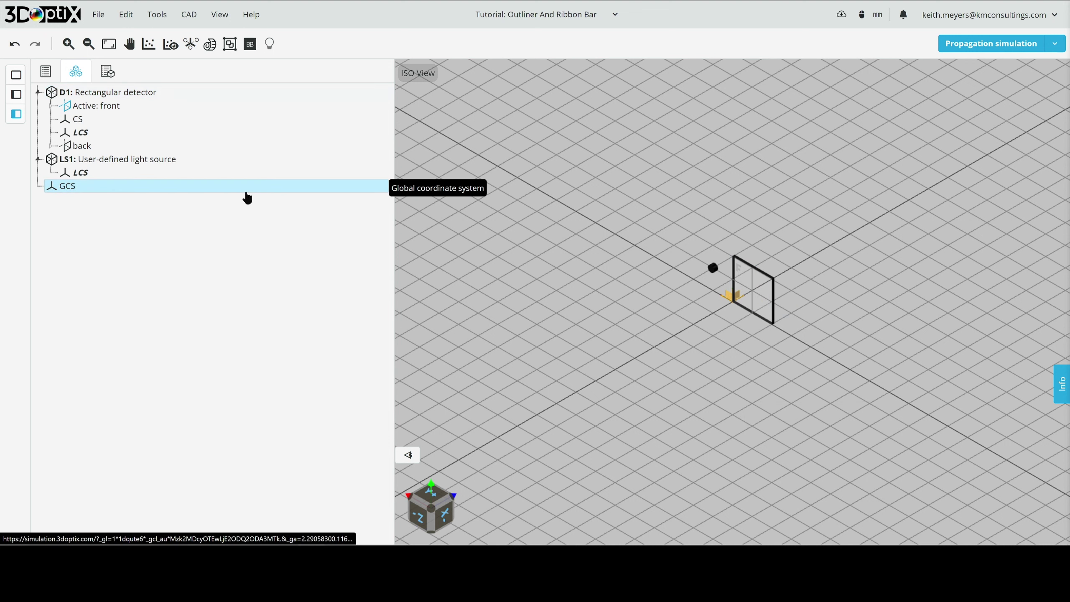
# Show the catalog together with the object tree, then place a second user-defined light source beside the first and select it
pyautogui.click(107, 74)
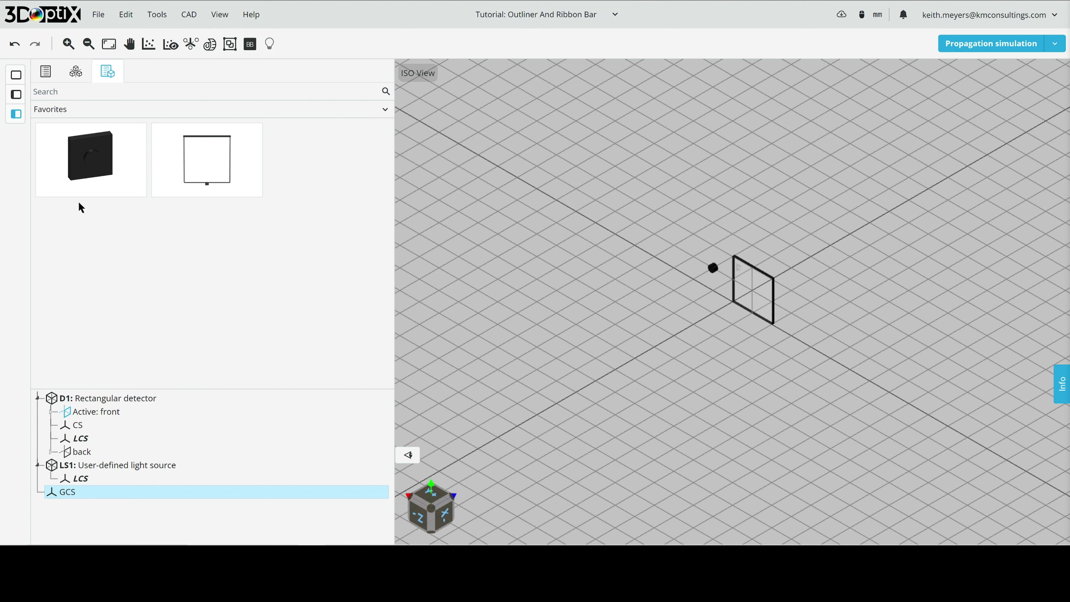
pyautogui.moveTo(134, 147); pyautogui.dragTo(685, 260)
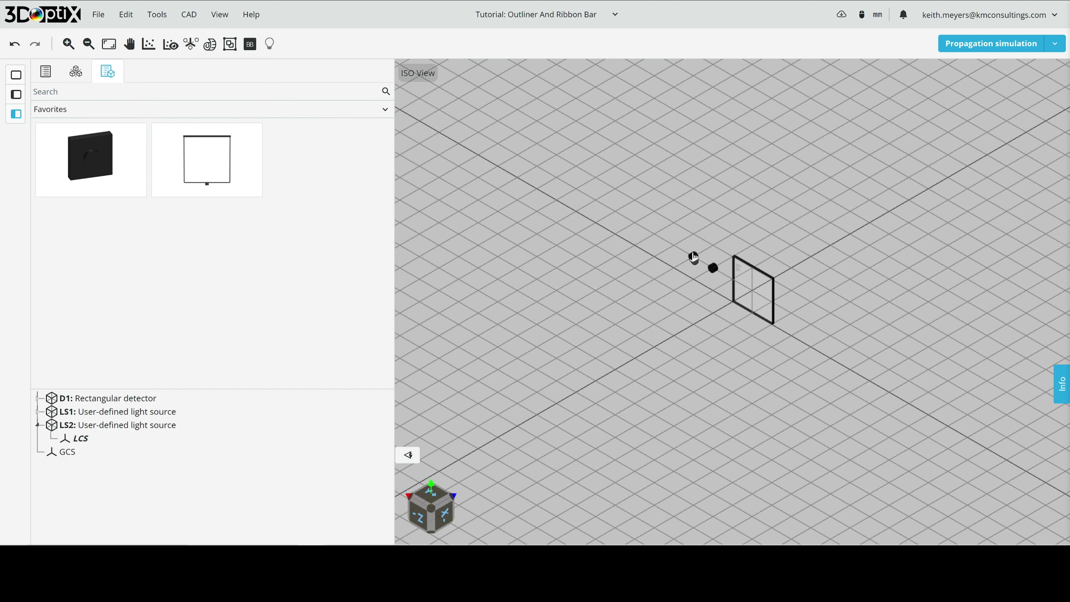
pyautogui.click(692, 256)
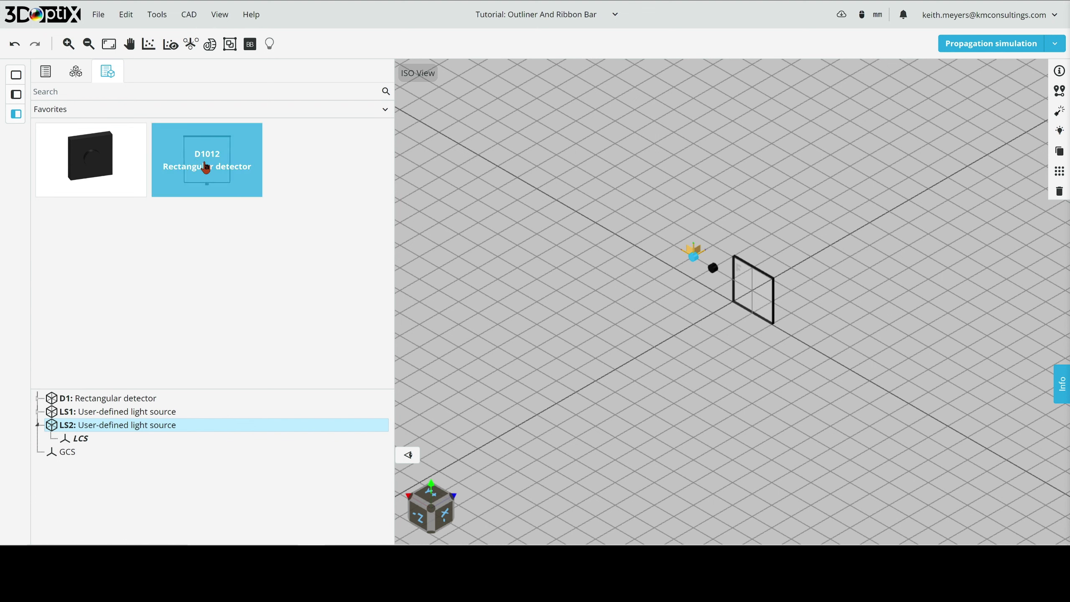
# Place a second rectangular detector behind the light sources and view its Detector Element size and appearance settings
pyautogui.moveTo(206, 166); pyautogui.dragTo(654, 227)
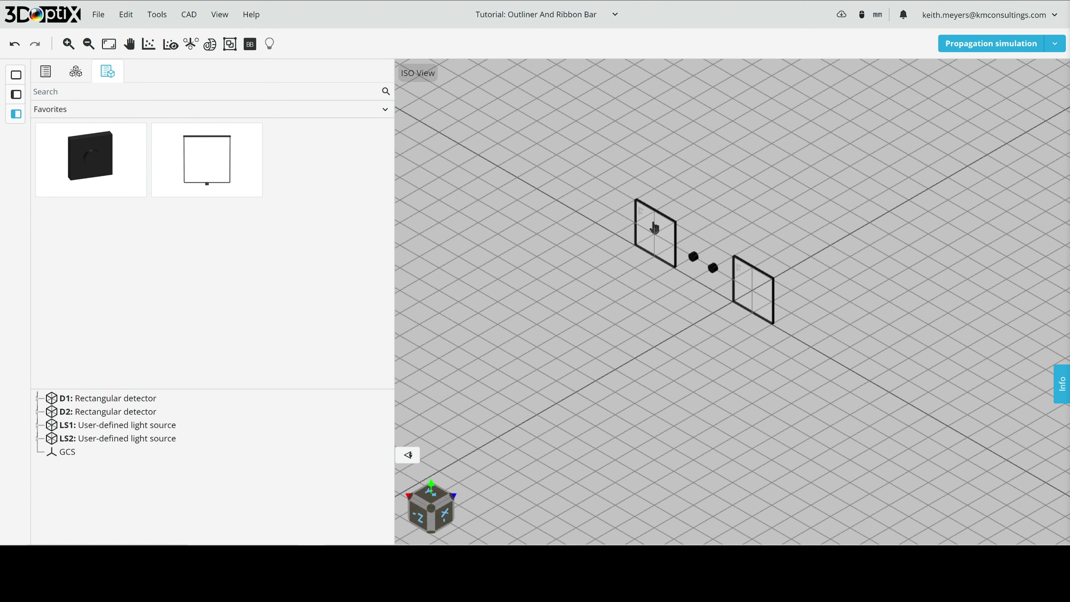
pyautogui.click(654, 228)
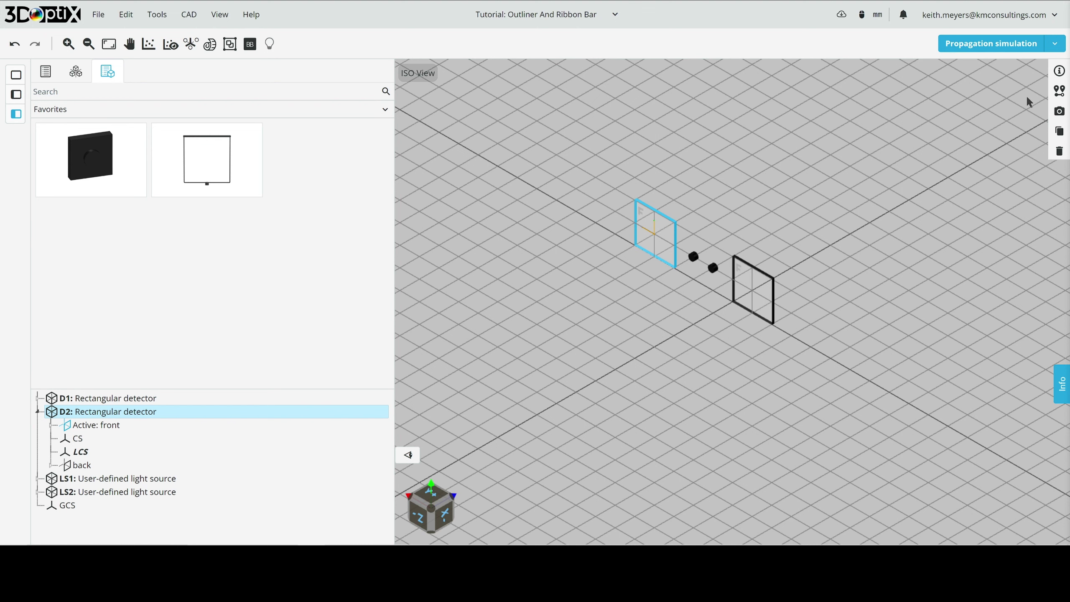
pyautogui.click(1060, 112)
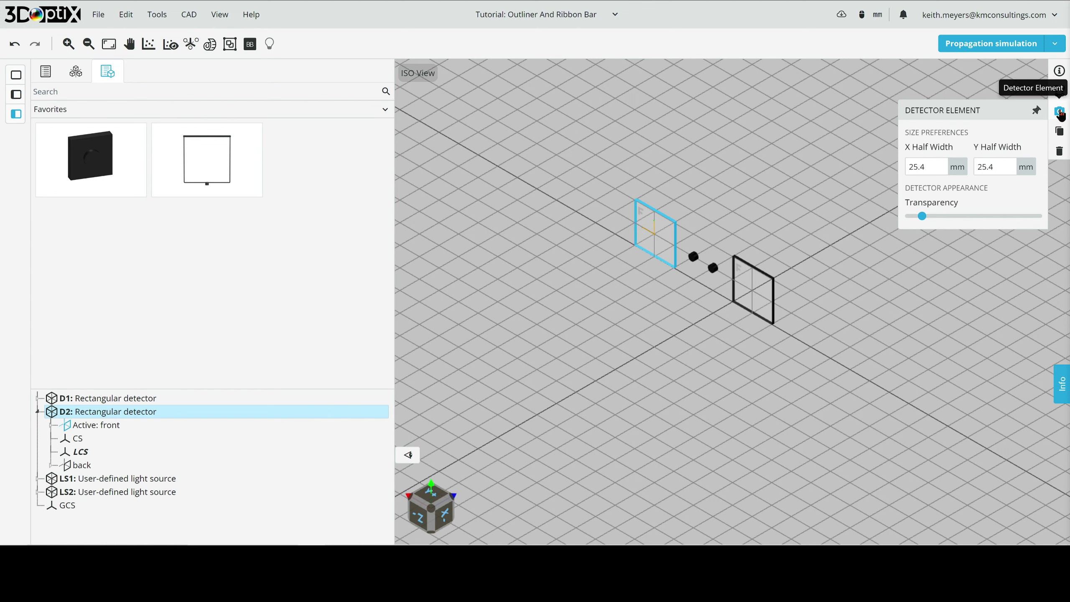
pyautogui.click(1060, 114)
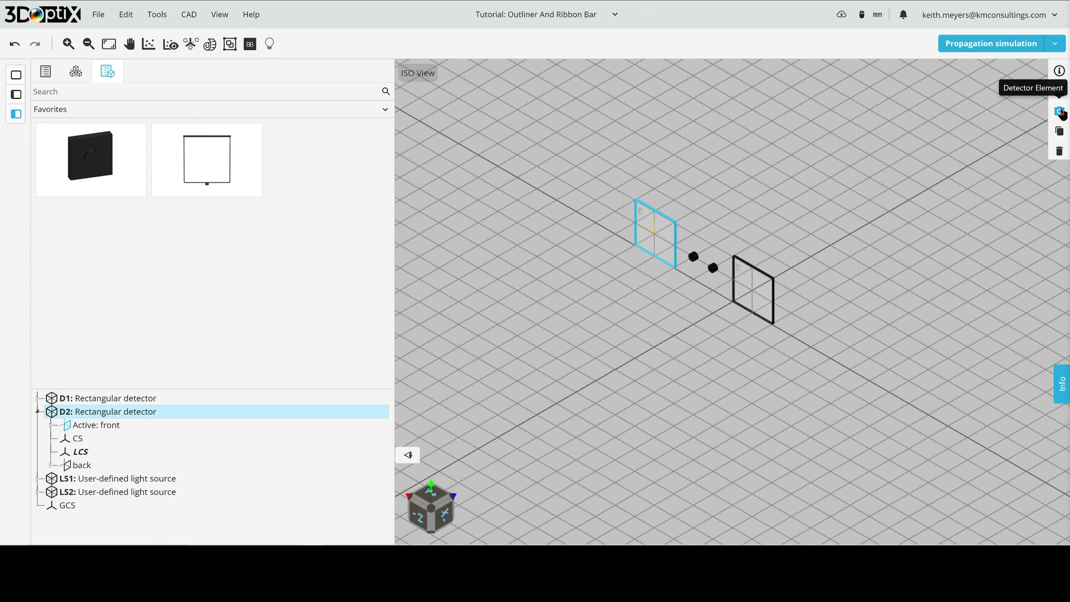
pyautogui.click(781, 172)
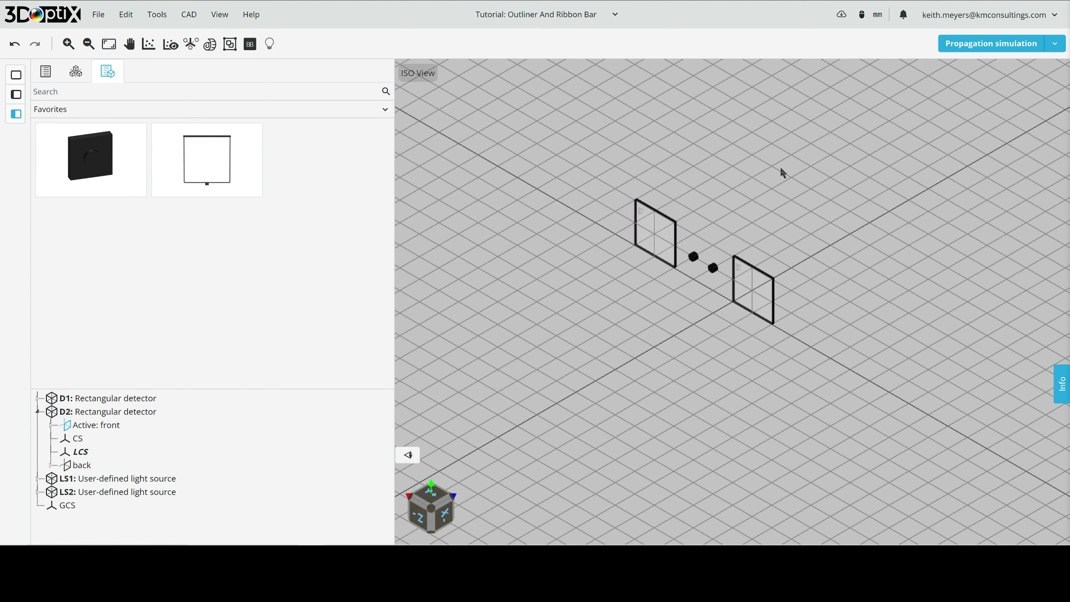
# Add the Edmund Optics lens "08-068 25.4mm Dia. x 250mm FL; Uncoated; UV Double-Convex Lens" in front of the second detector
pyautogui.rightClick(572, 231)
pyautogui.click(613, 245)
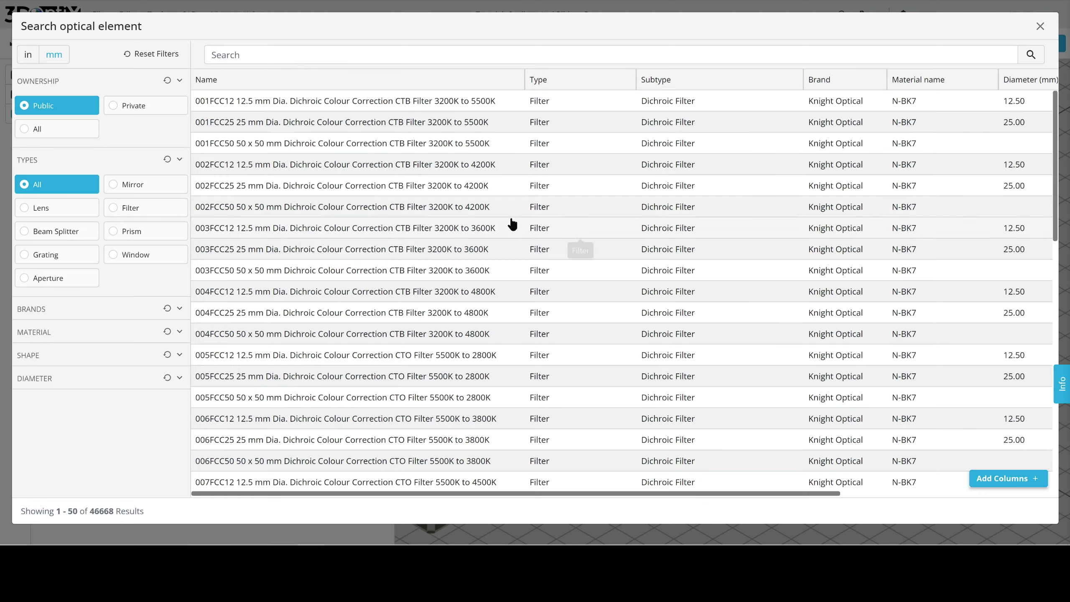
pyautogui.click(28, 208)
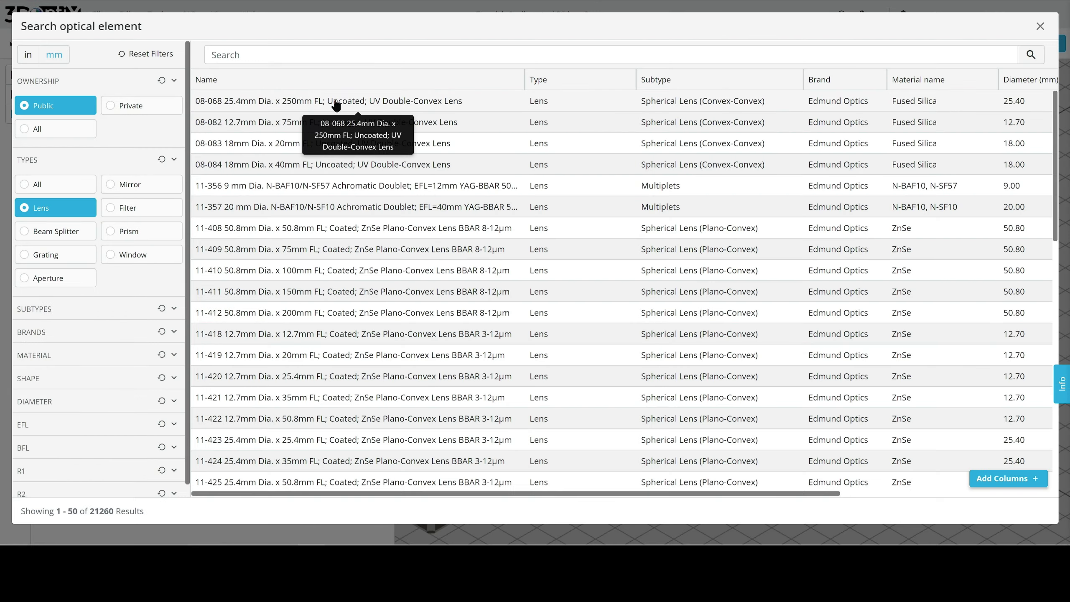
pyautogui.click(336, 103)
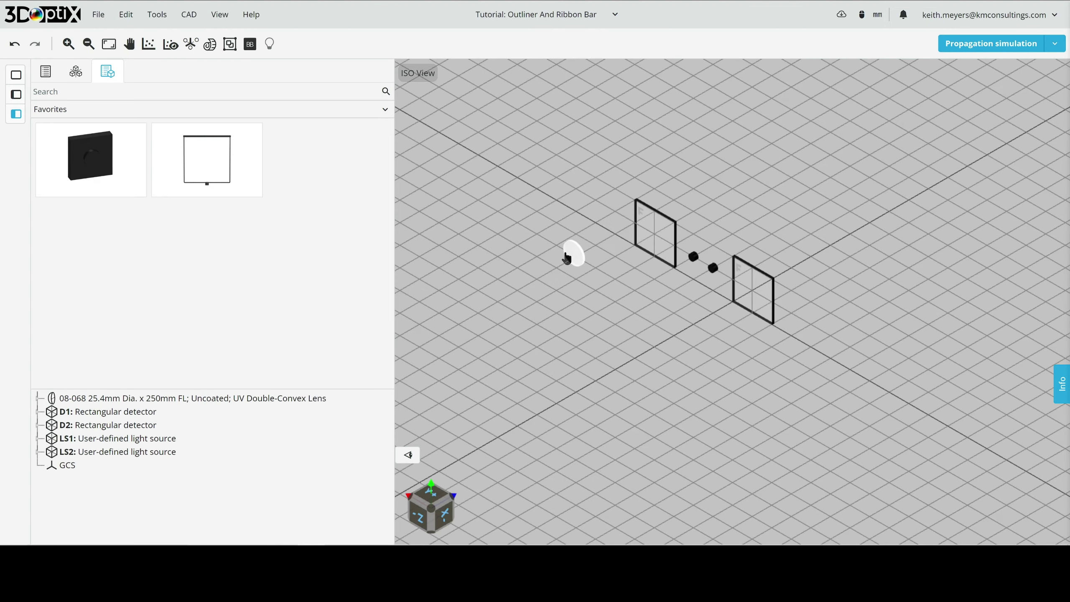
# Examine the double-convex lens's Optics Settings and its optical element details without changing them
pyautogui.click(574, 254)
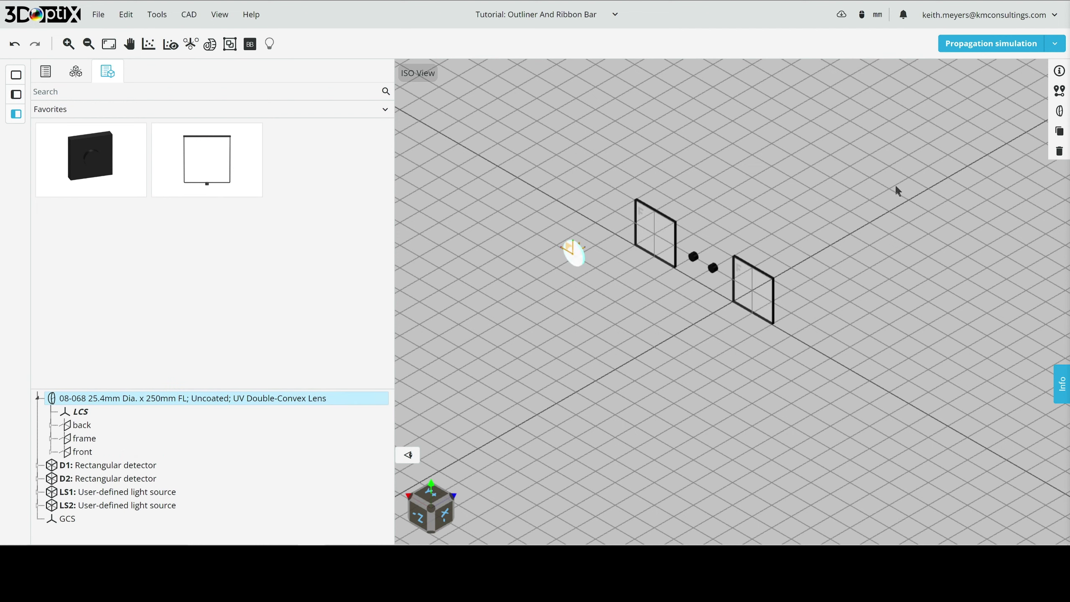
pyautogui.click(1060, 112)
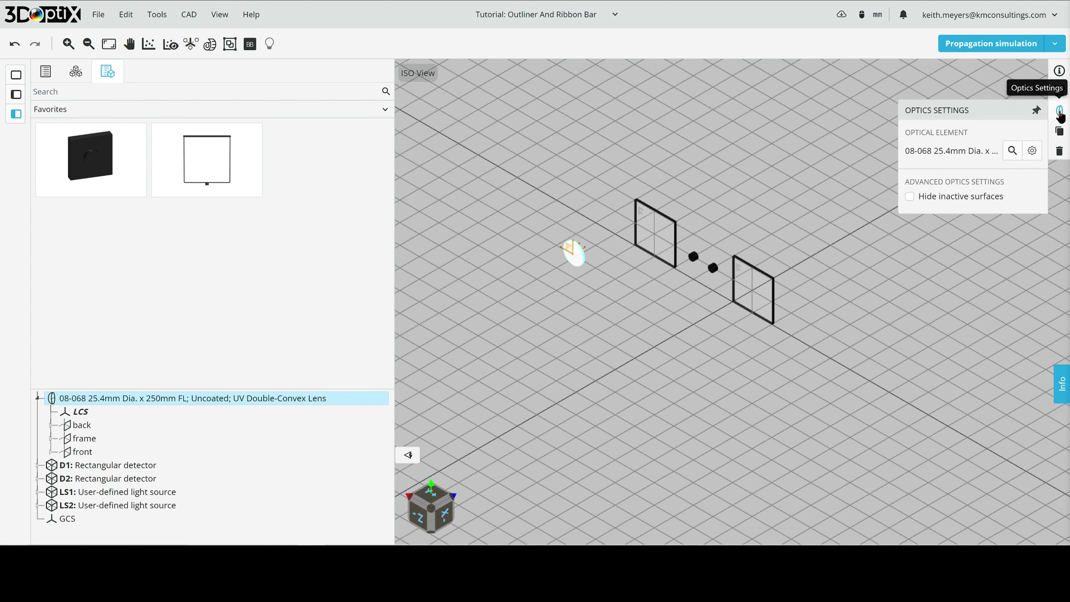
pyautogui.click(1034, 154)
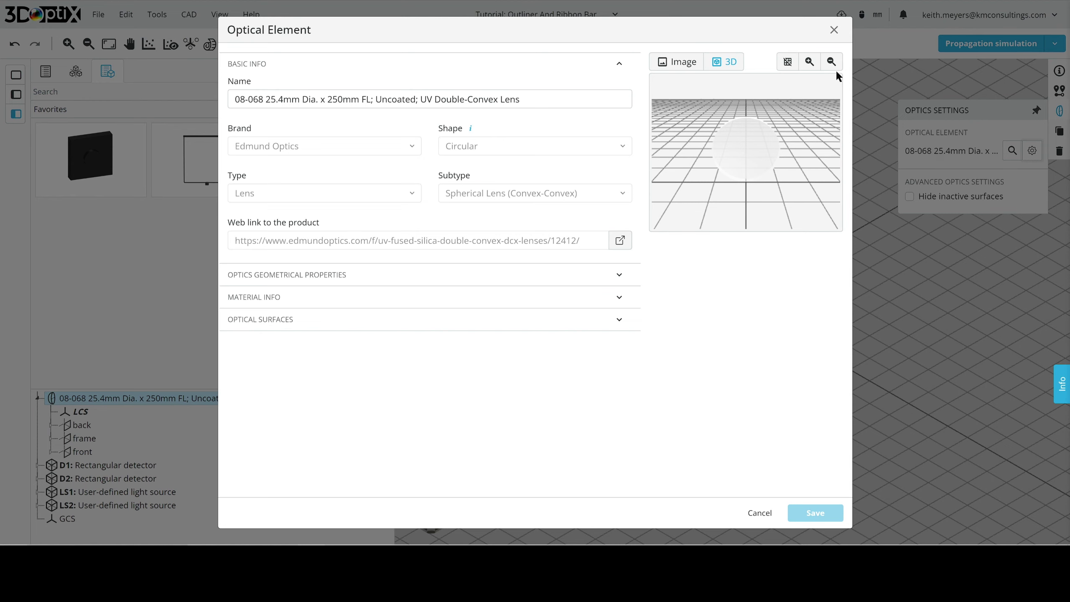
pyautogui.click(834, 30)
pyautogui.click(815, 193)
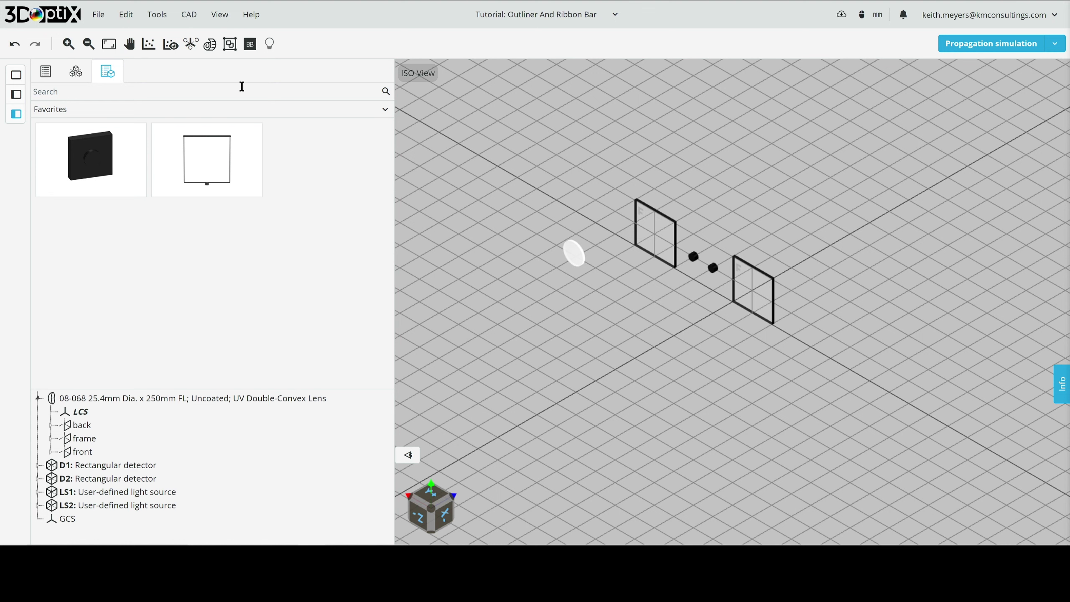
# Place the Tower part from the Private catalog category behind the lens and check the tools offered for it
pyautogui.click(59, 111)
pyautogui.click(54, 212)
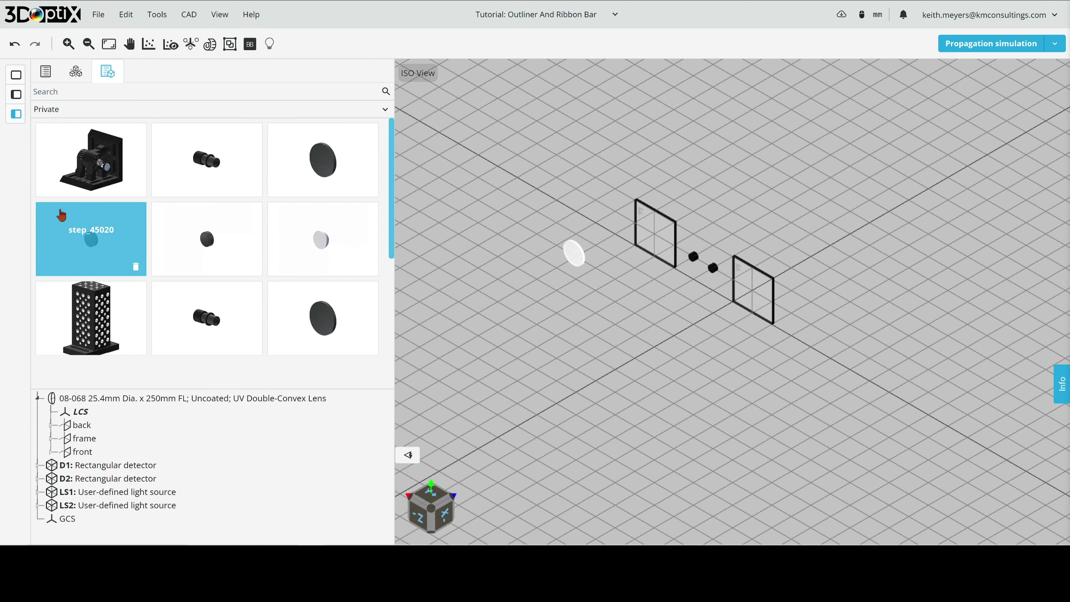
pyautogui.scroll(-3, 165, 306)
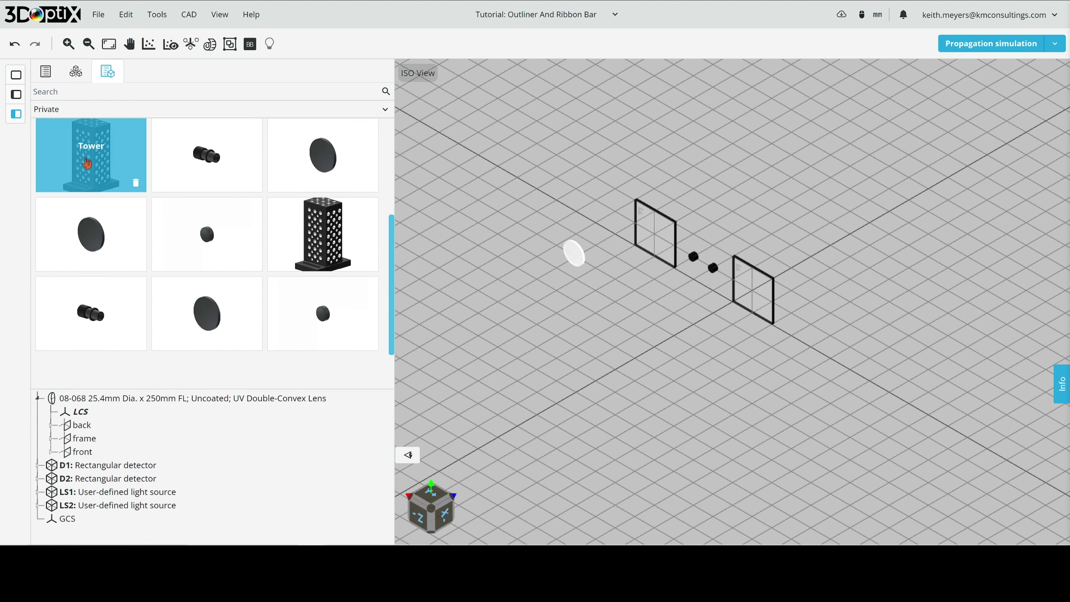
pyautogui.moveTo(84, 162); pyautogui.dragTo(579, 184)
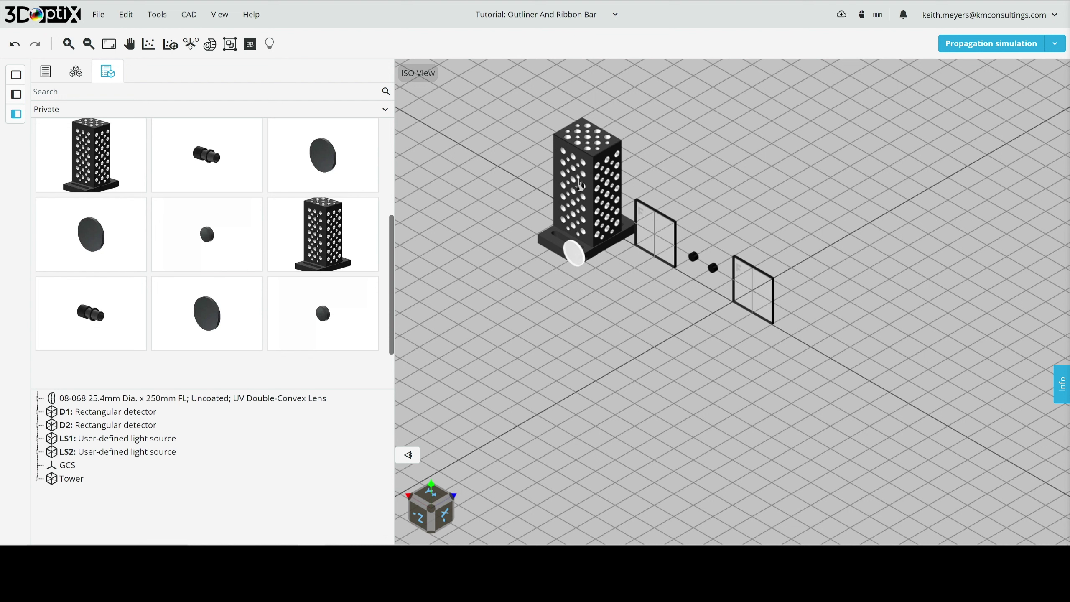
pyautogui.click(579, 184)
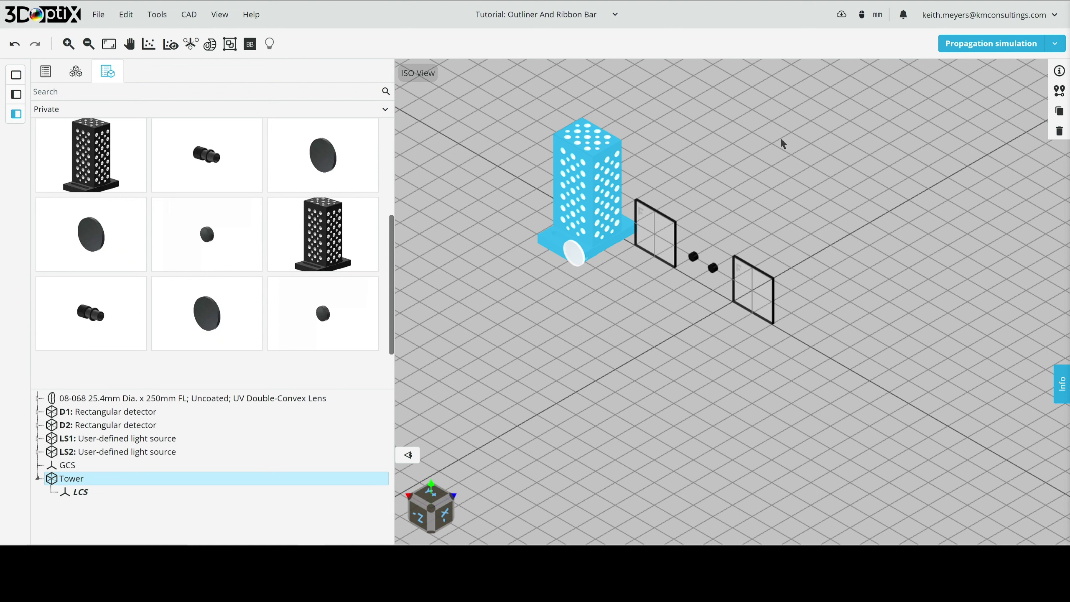
pyautogui.click(769, 136)
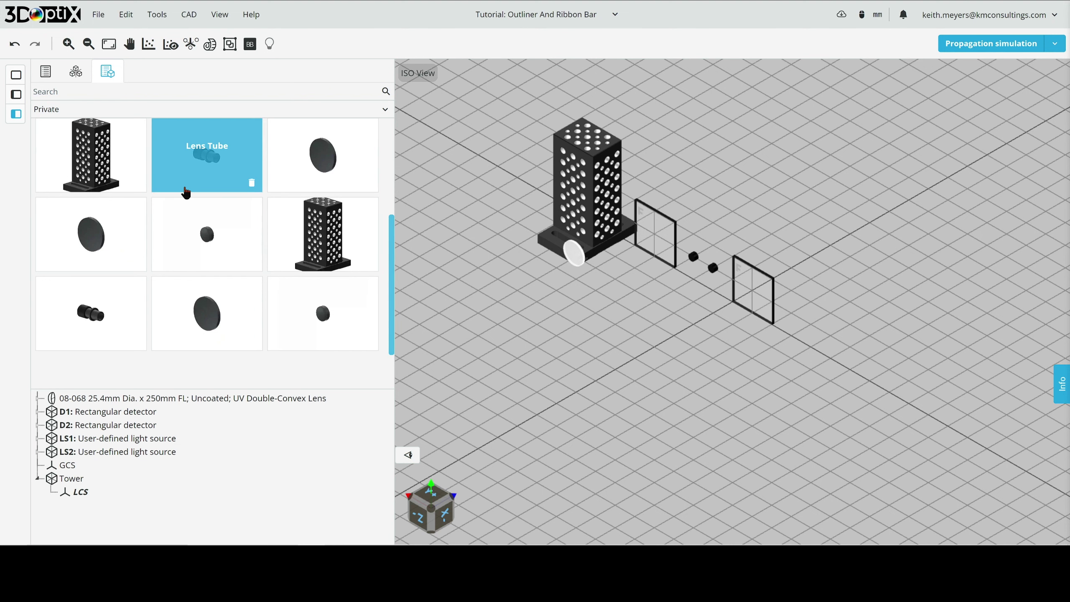
# Place the LCP06 cage plate assembly from the Cage system category in front of the nearer rectangular detector
pyautogui.click(65, 111)
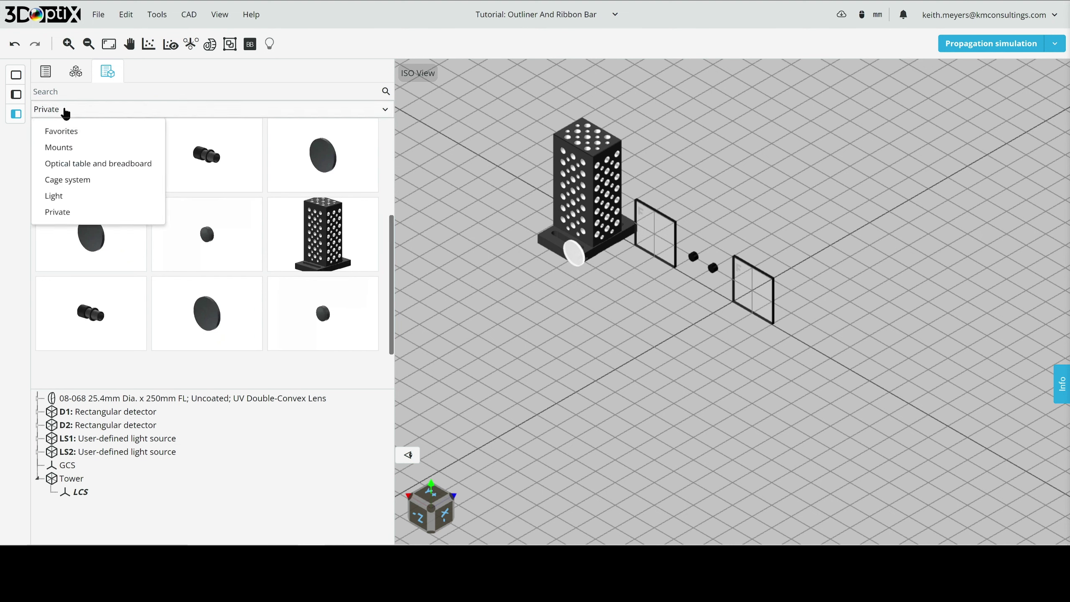
pyautogui.click(74, 180)
pyautogui.scroll(-2, 259, 205)
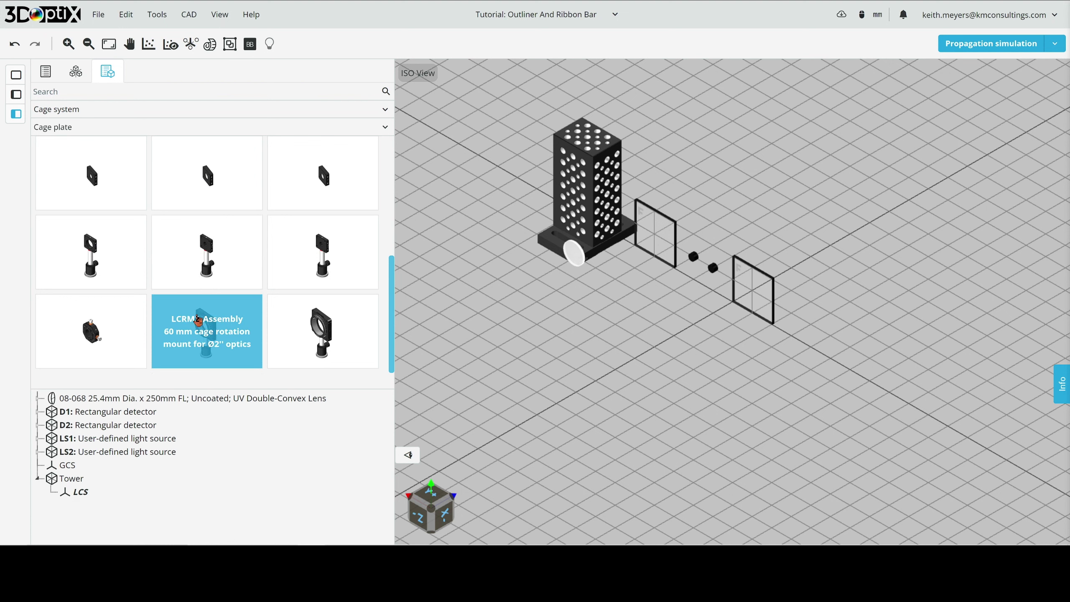
pyautogui.scroll(2, 202, 307)
pyautogui.moveTo(213, 257); pyautogui.dragTo(834, 292)
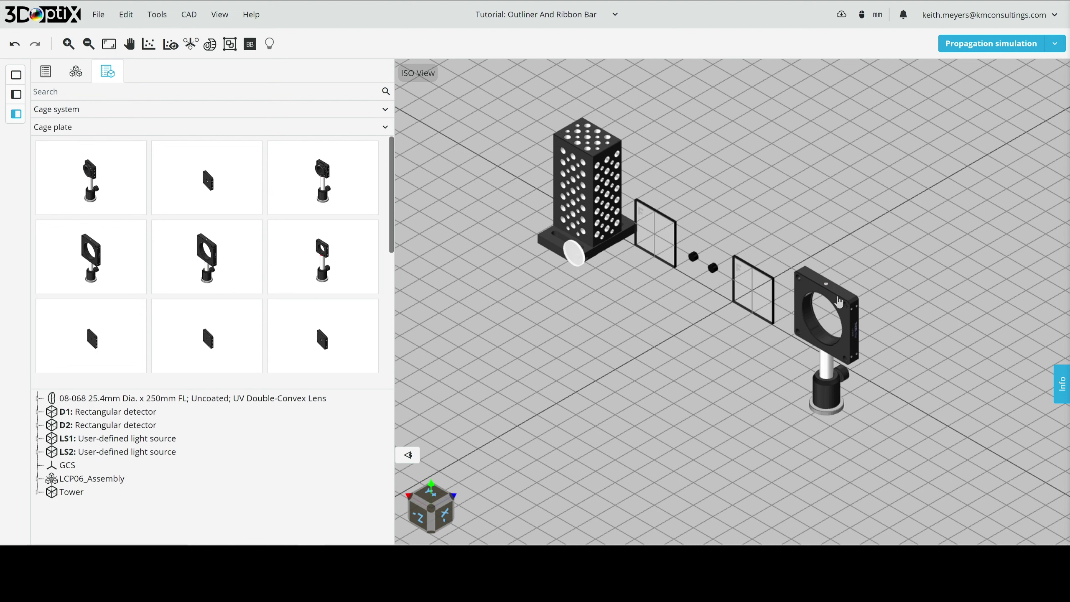
# View the LCP06 assembly's Optics Settings and its optical element search catalog without choosing an element
pyautogui.click(838, 302)
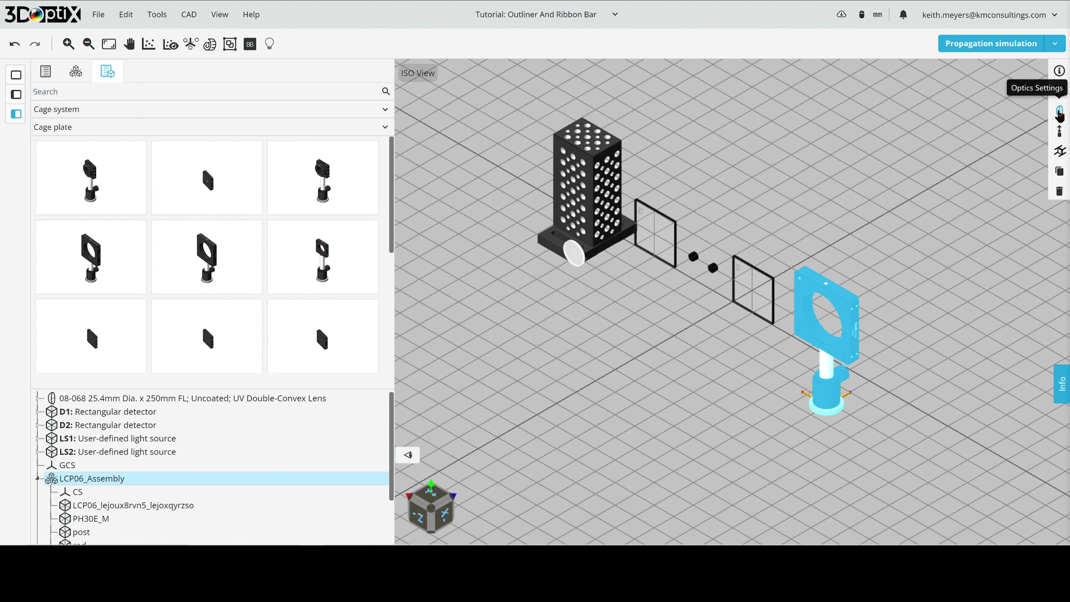
pyautogui.click(1059, 112)
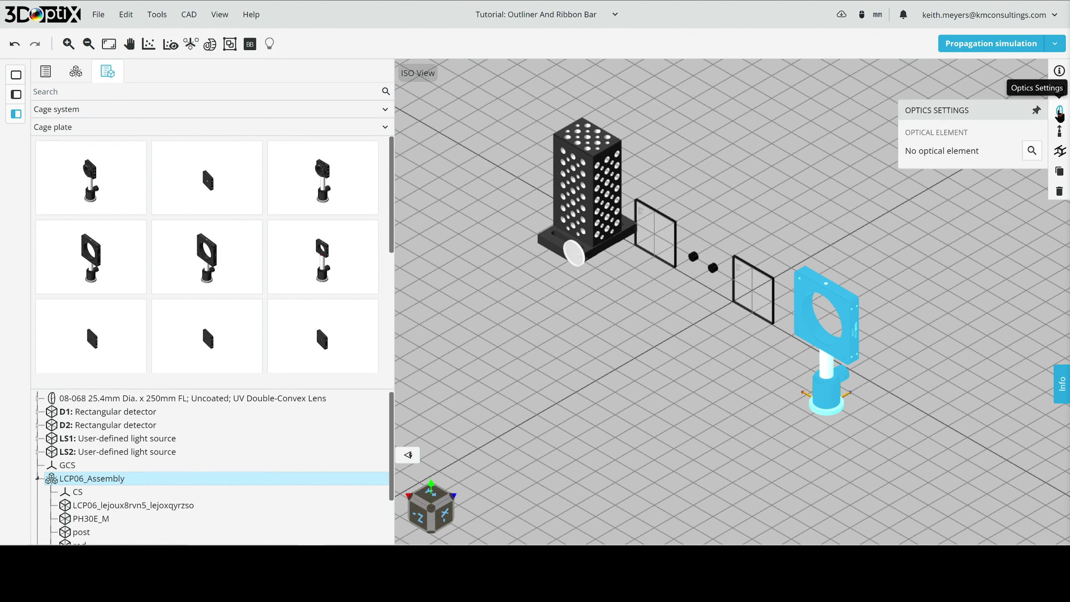
pyautogui.click(1032, 152)
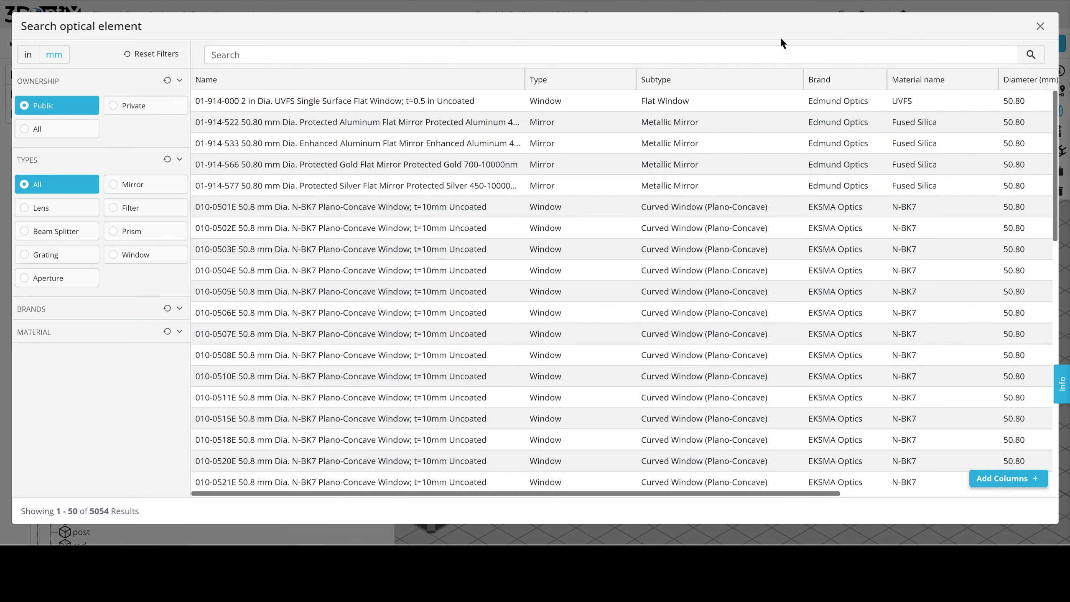
pyautogui.click(1039, 26)
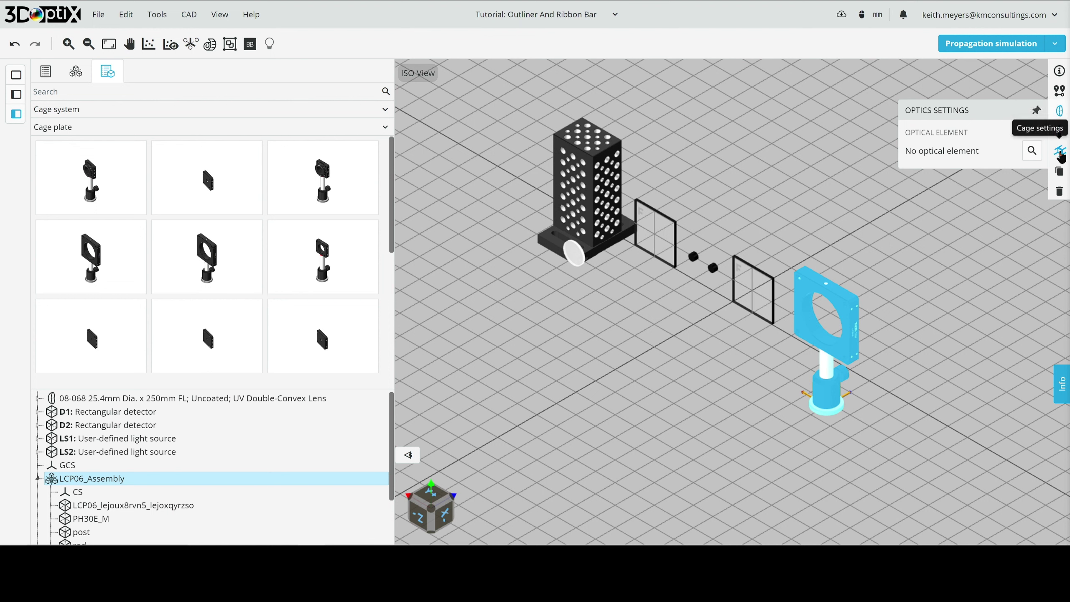
# Add cage rods to the LCP06 assembly by setting the rod length to 100 mm in its Cage Settings
pyautogui.click(1060, 151)
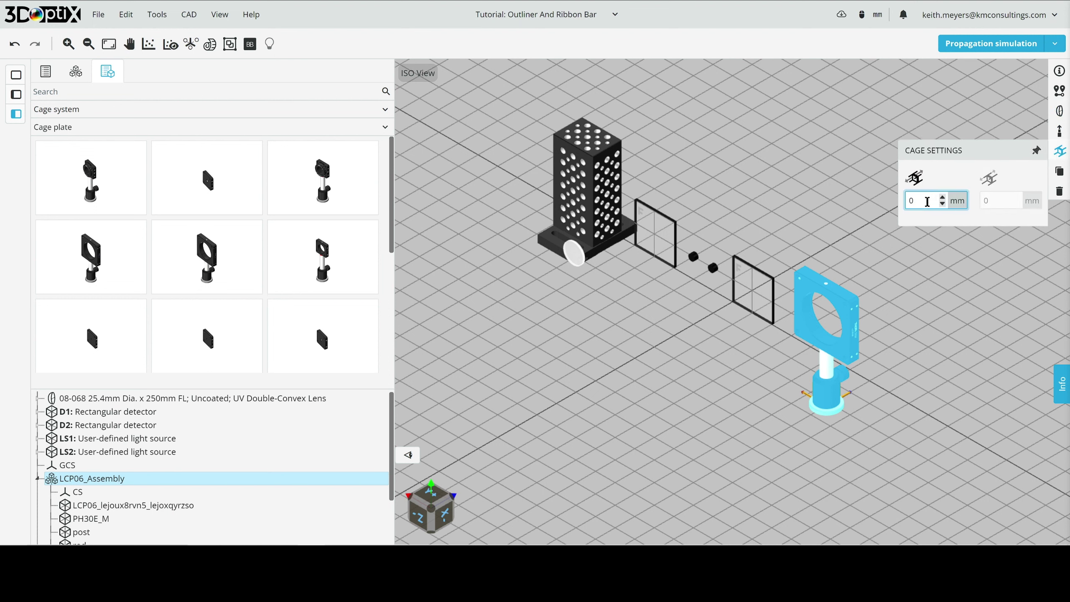
pyautogui.moveTo(926, 202); pyautogui.dragTo(893, 204)
pyautogui.write('100')
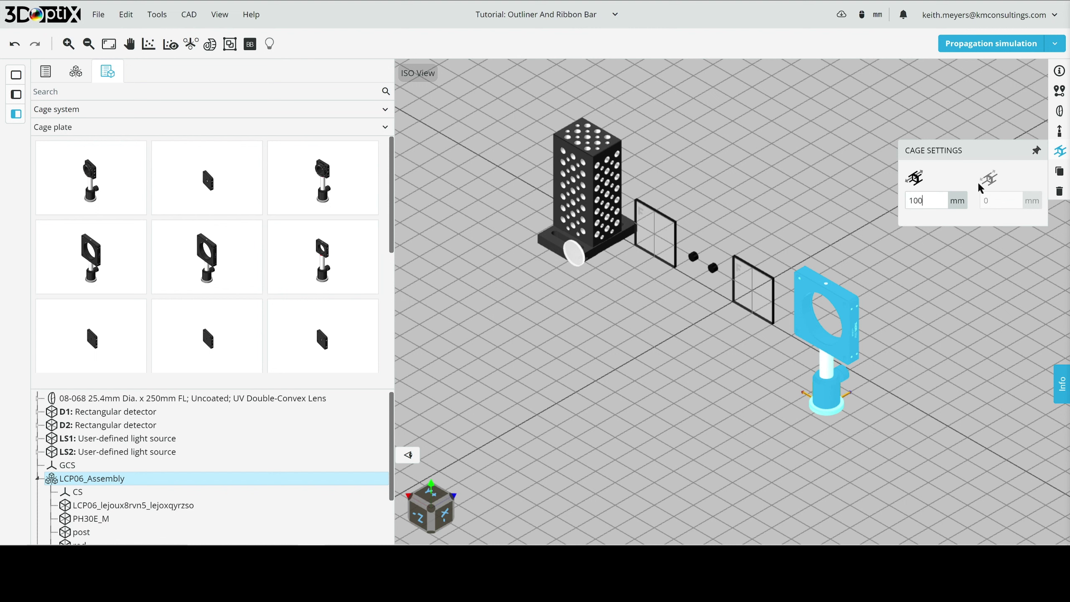
pyautogui.press('Return')
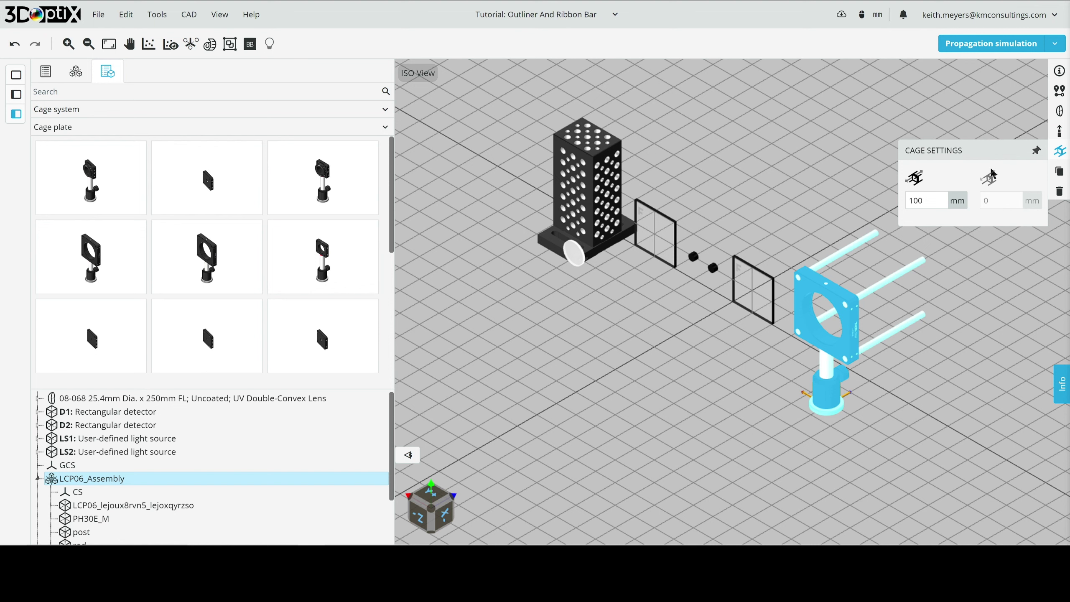
pyautogui.click(824, 189)
pyautogui.moveTo(201, 346); pyautogui.dragTo(939, 213)
pyautogui.moveTo(951, 314); pyautogui.dragTo(796, 341)
pyautogui.click(727, 406)
pyautogui.press('Delete')
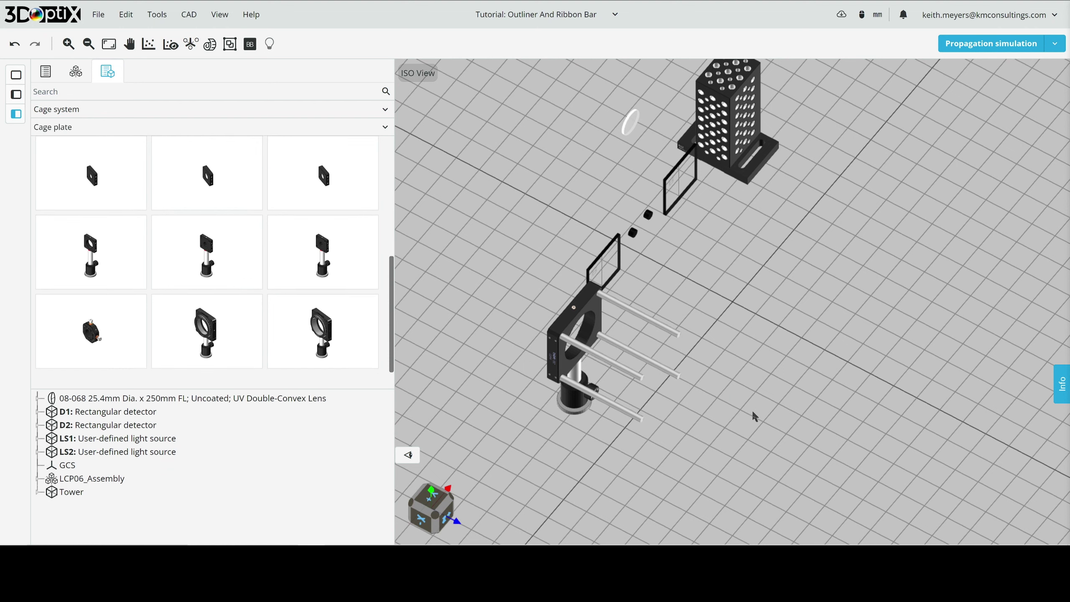
# Mount the LCRM2 60 mm cage rotation mount assembly on the LCP06 rods and set its cage distance to 50 mm
pyautogui.moveTo(214, 368); pyautogui.dragTo(644, 358)
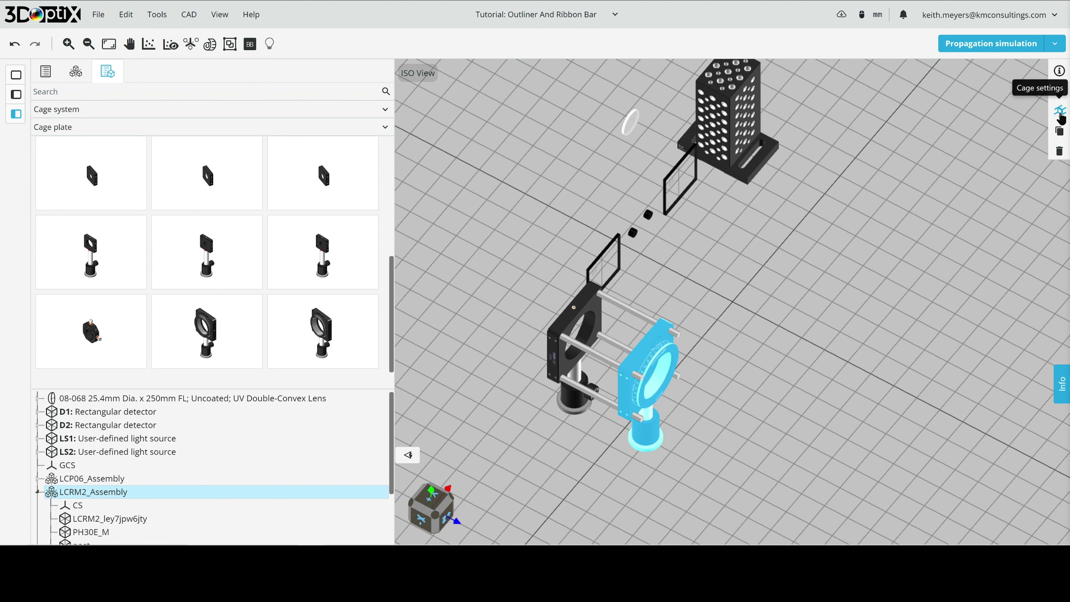
pyautogui.click(1058, 113)
pyautogui.doubleClick(1008, 161)
pyautogui.write('50')
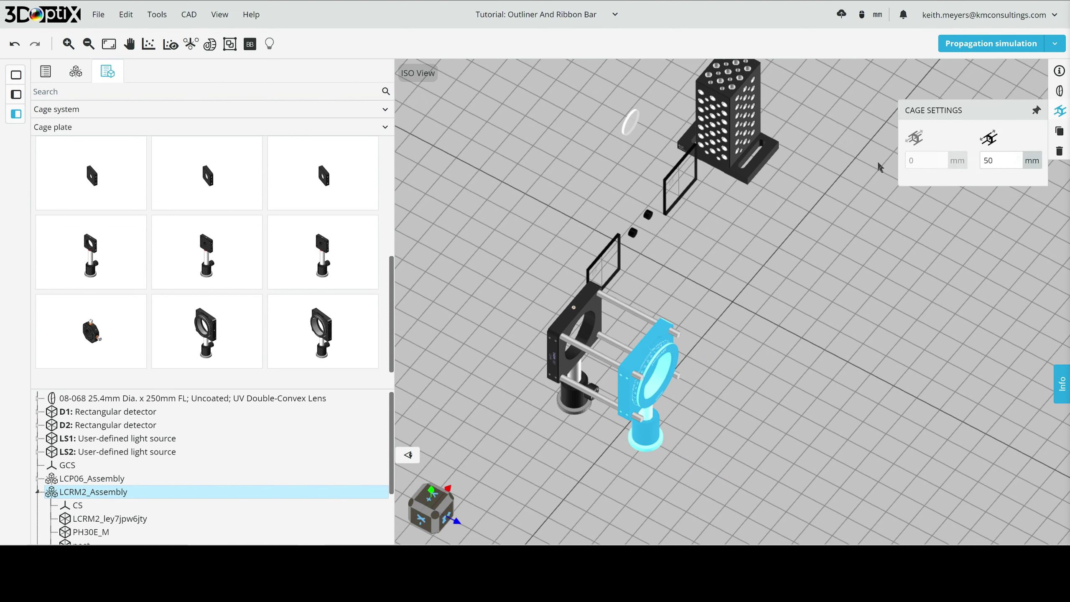
pyautogui.press('Return')
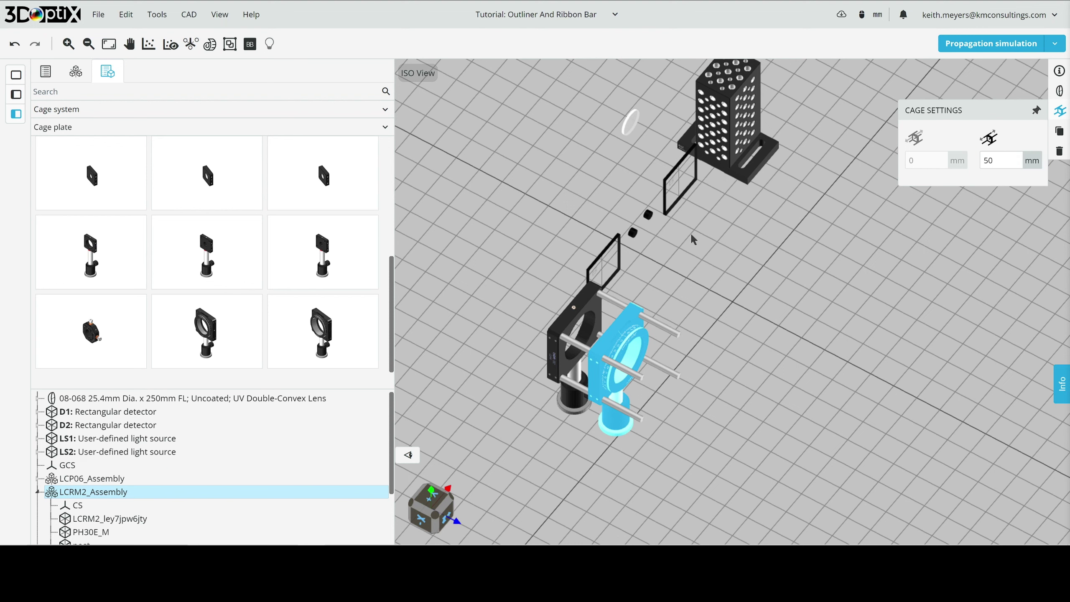
pyautogui.click(726, 398)
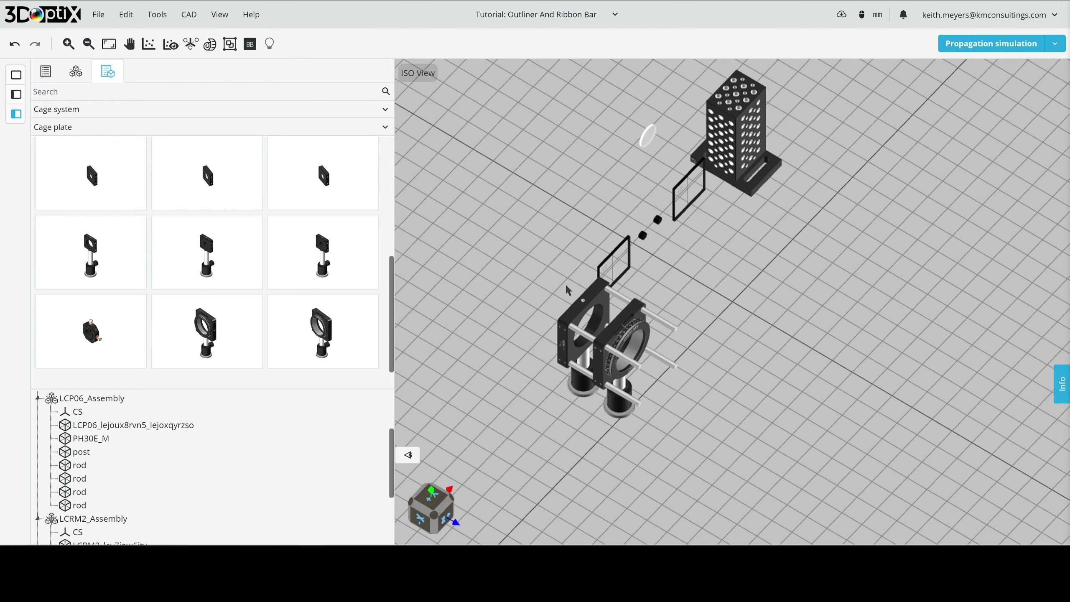
# Try a 50 mm post height on the LCP06 assembly in its Post Settings, and set the height to 150 mm
pyautogui.click(584, 316)
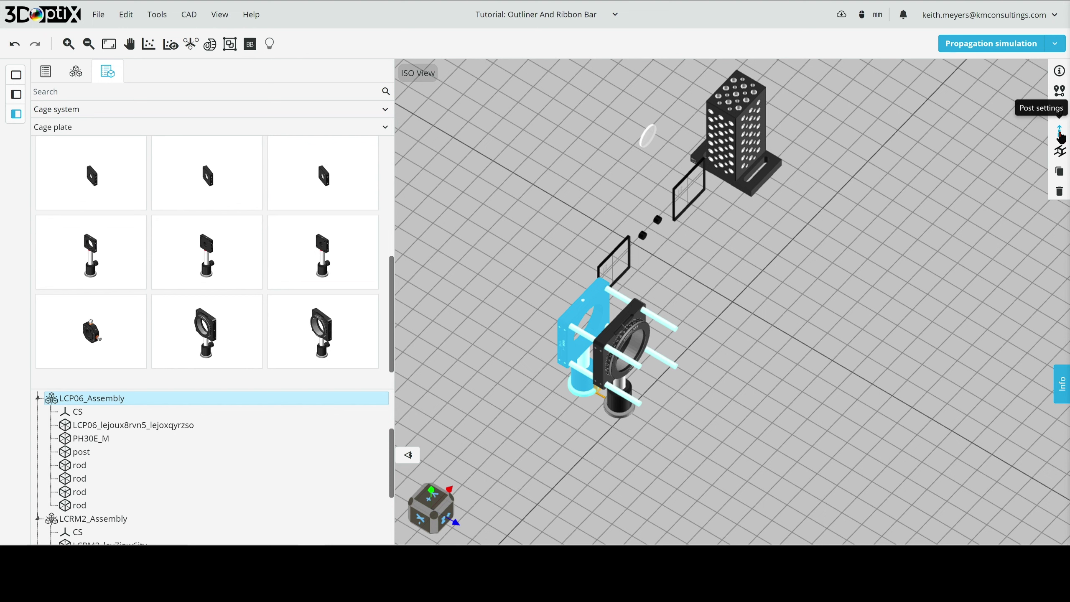
pyautogui.click(1059, 132)
pyautogui.click(938, 170)
pyautogui.write('50')
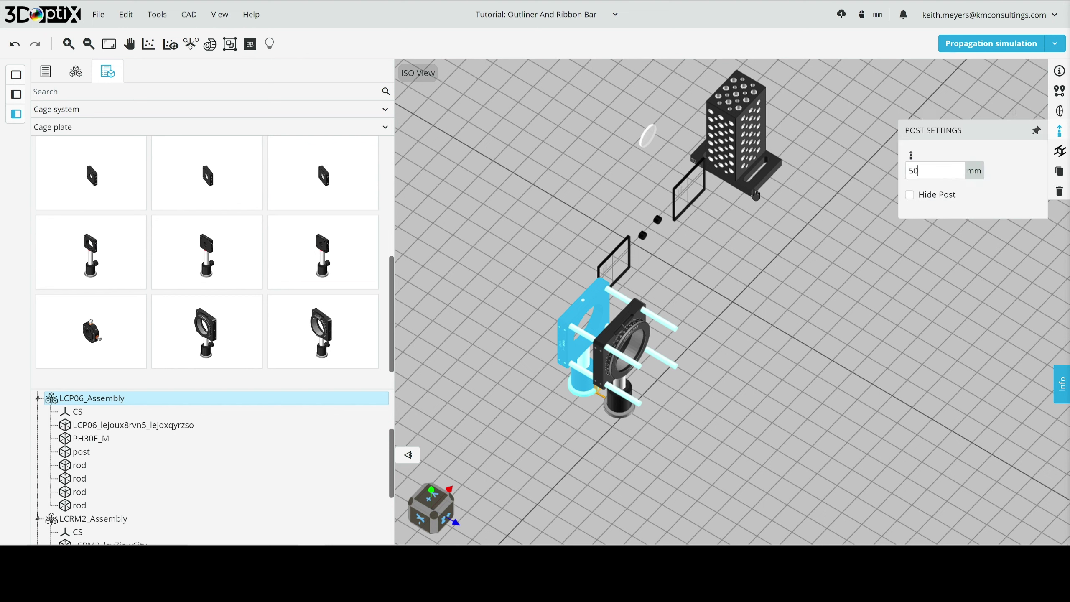
pyautogui.press('Return')
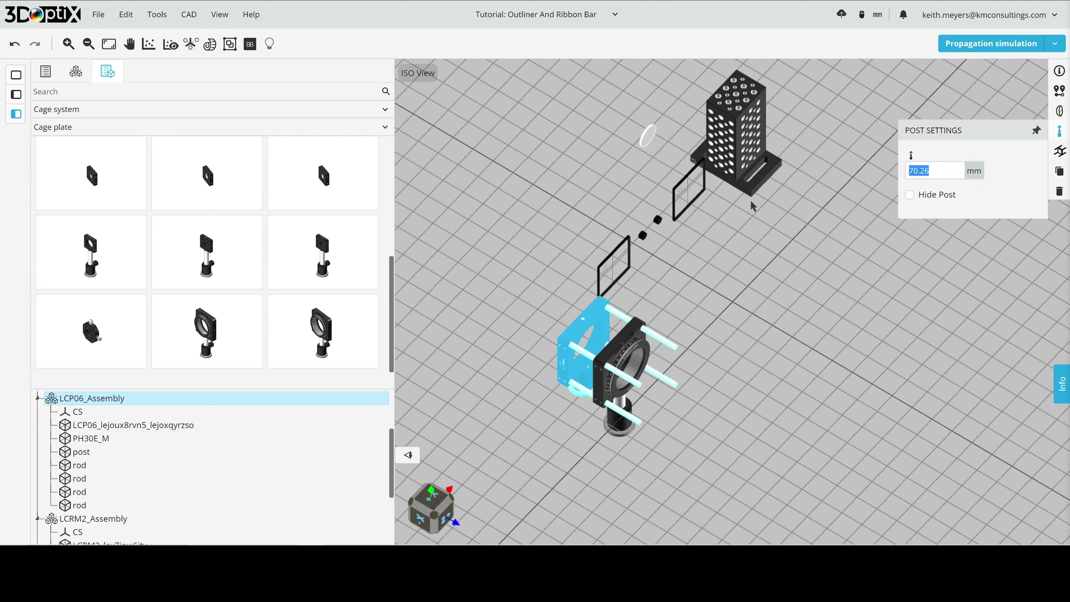
pyautogui.write('150')
pyautogui.press('Return')
pyautogui.click(796, 255)
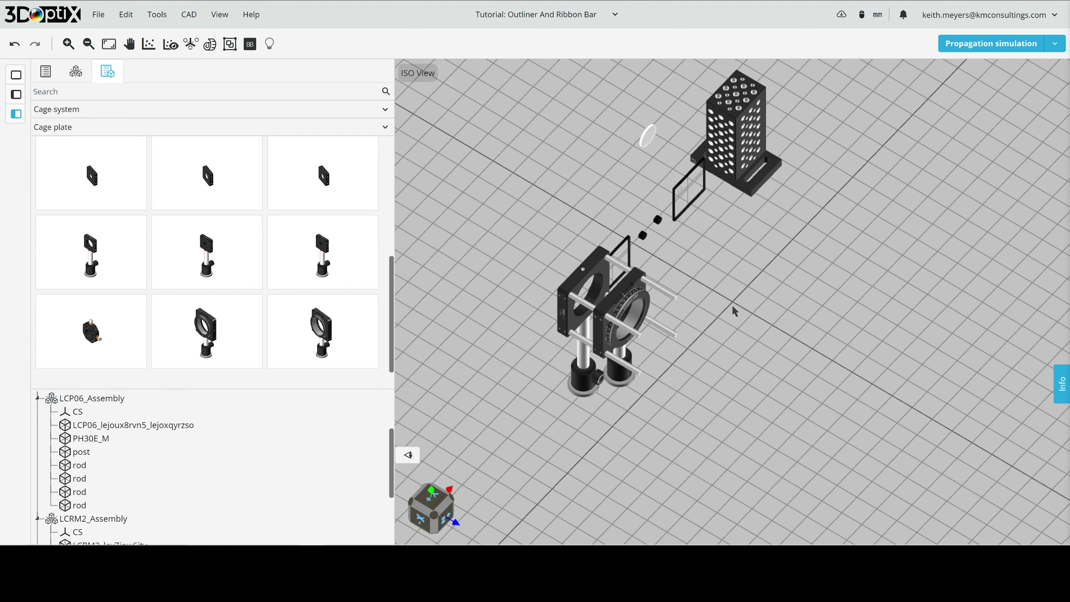